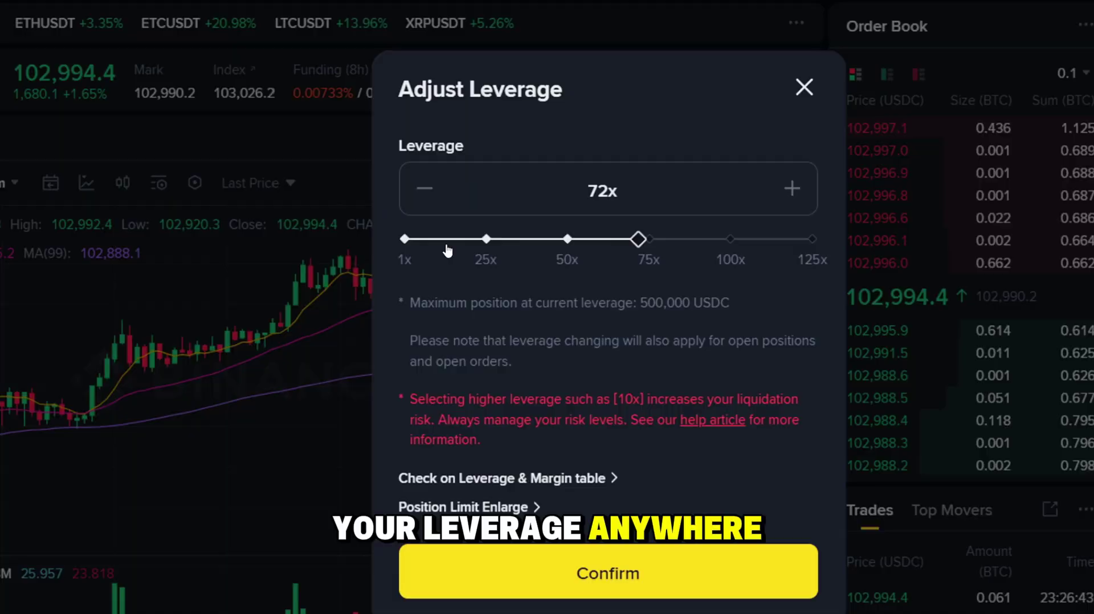
Raise the BTCUSDC perpetual leverage to 125x on the slider and confirm it.
mouse_move(447, 249)
left_mouse_down()
mouse_move(405, 251)
mouse_move(464, 255)
left_mouse_up()
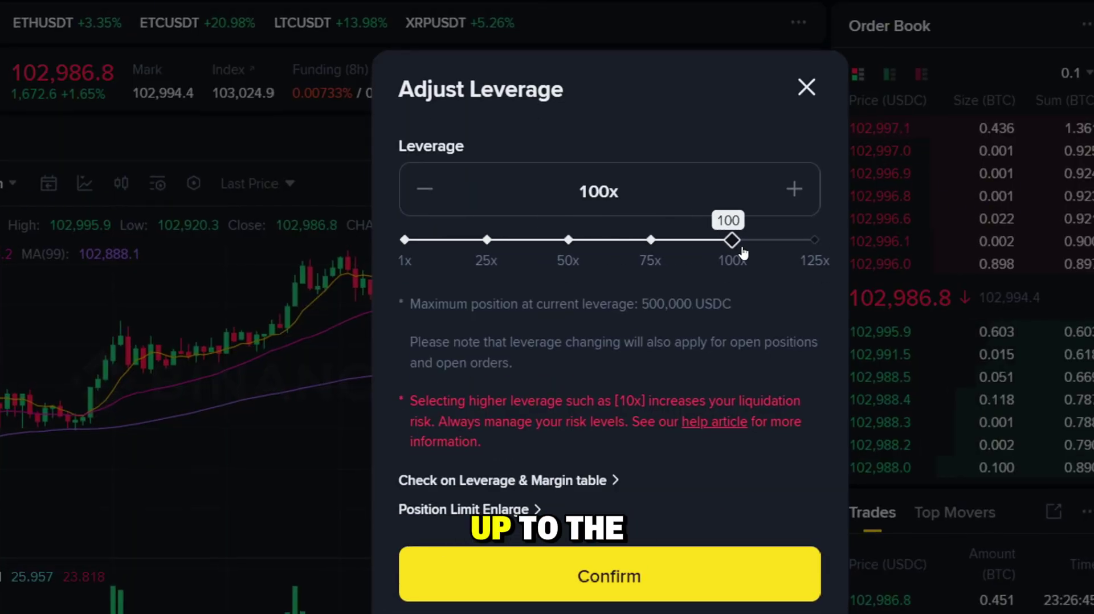
left_click_drag(742, 251, 814, 241)
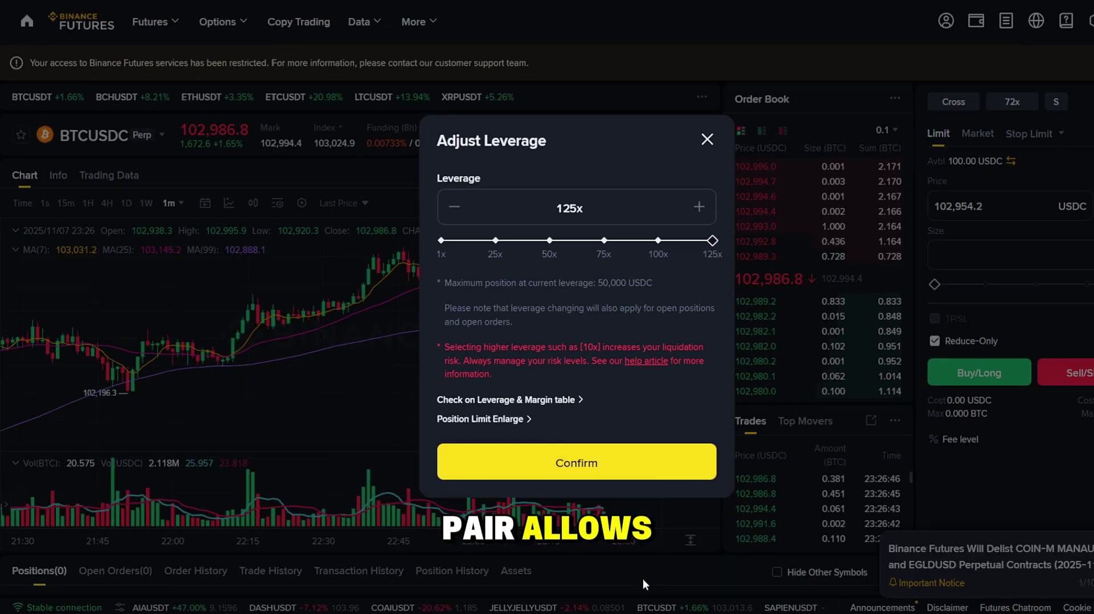
left_click(633, 576)
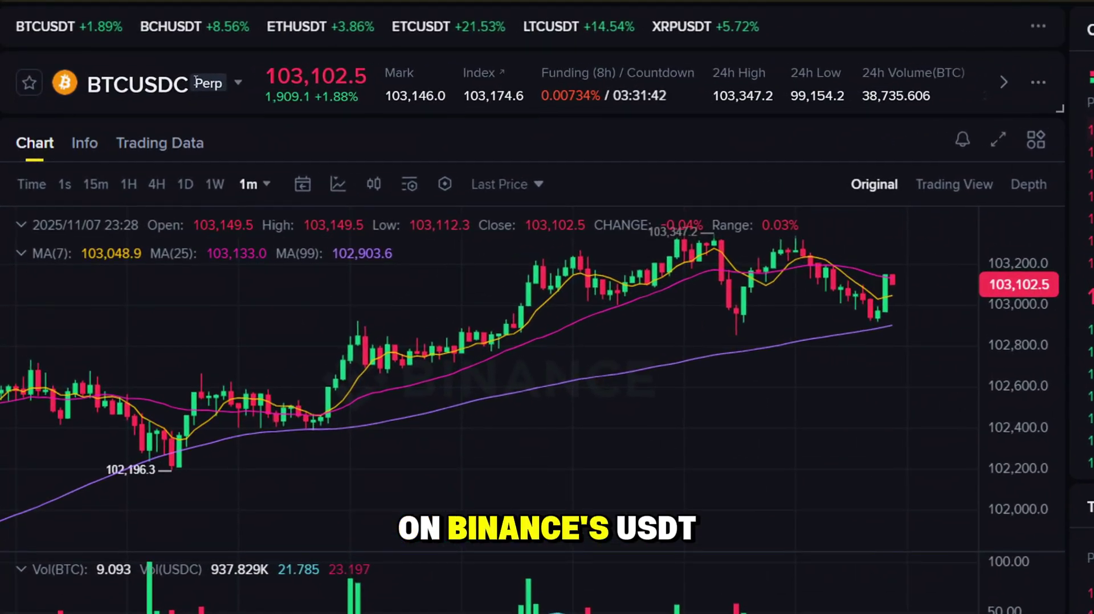
Browse the USDC-margined perpetual pairs in the symbol list, scrolling down and back up.
left_click(161, 122)
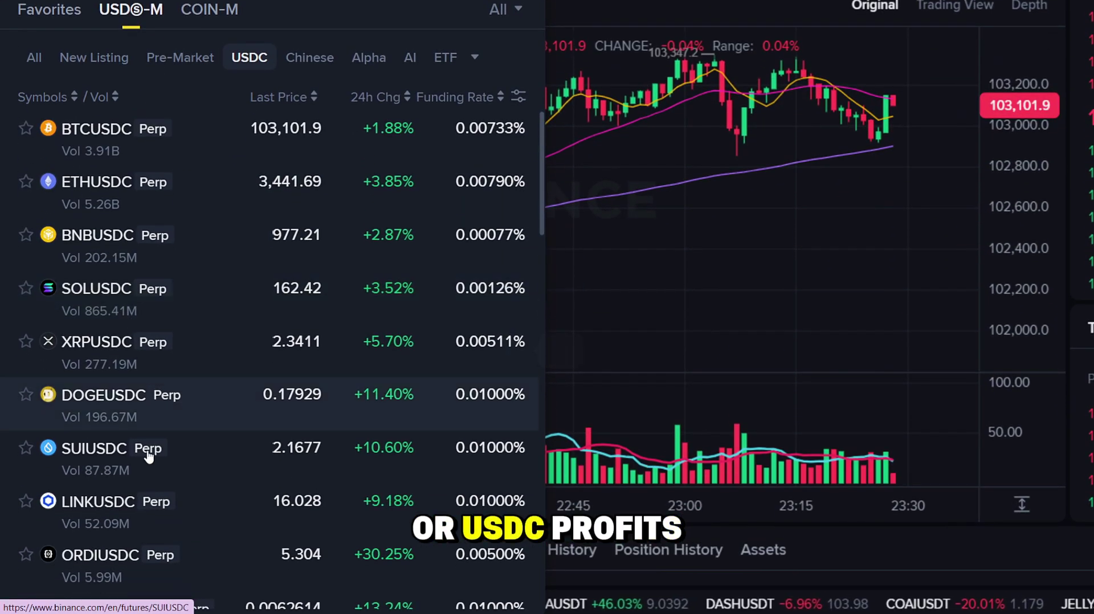
scroll(138, 470, "down", 1)
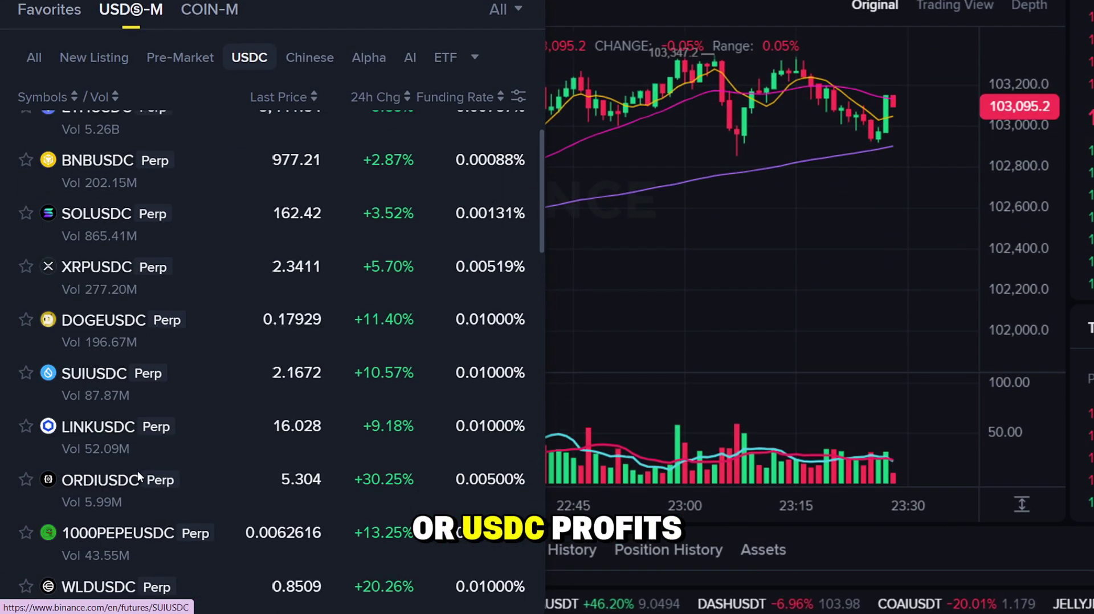
scroll(138, 471, "down", 10)
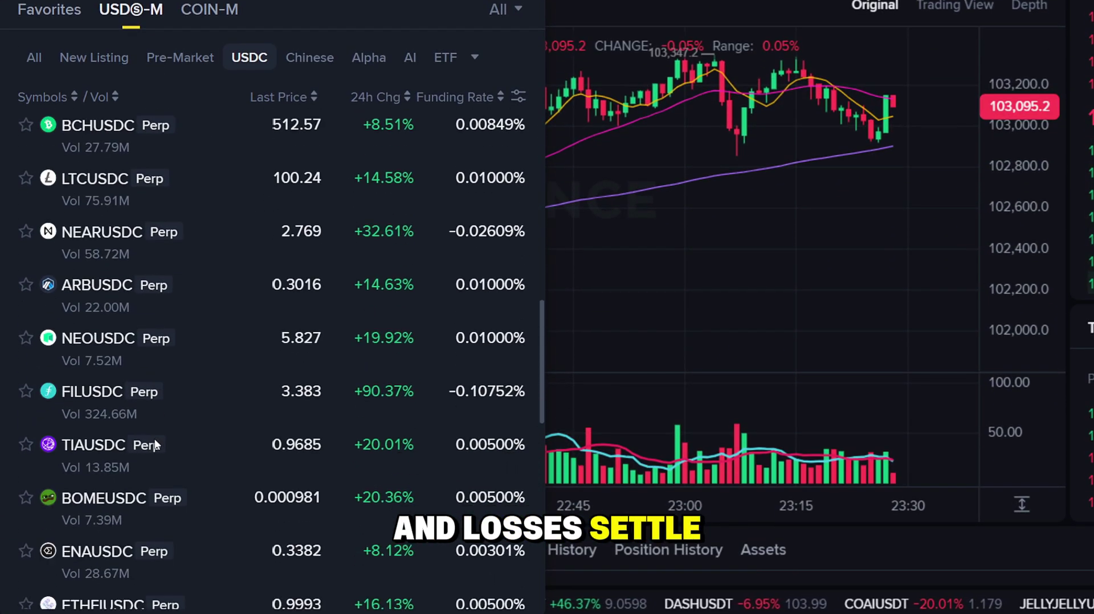
scroll(155, 445, "down", 8)
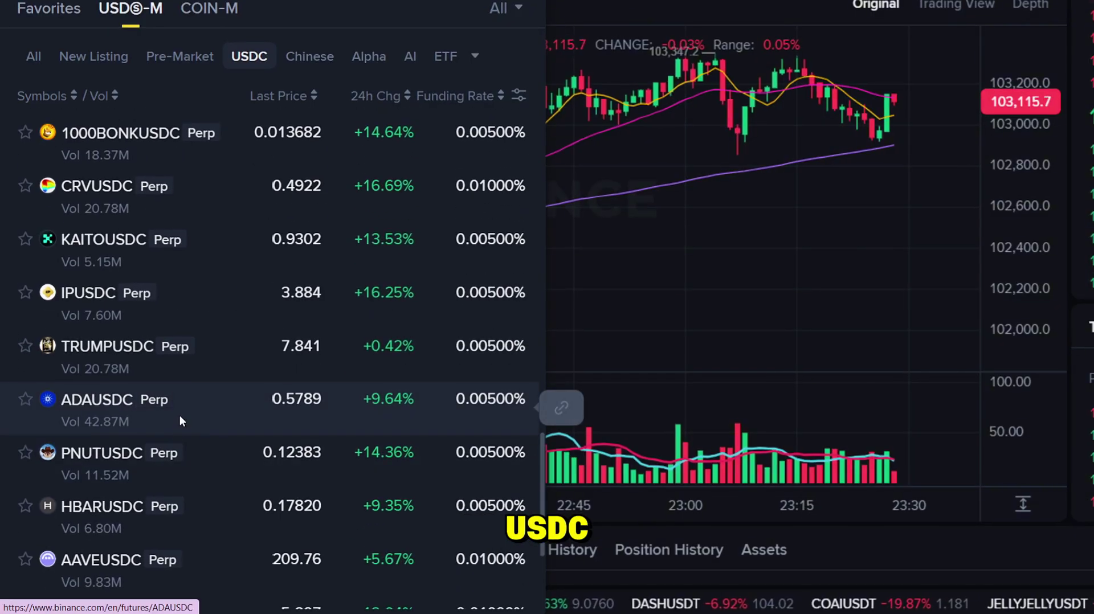
scroll(181, 421, "up", 18)
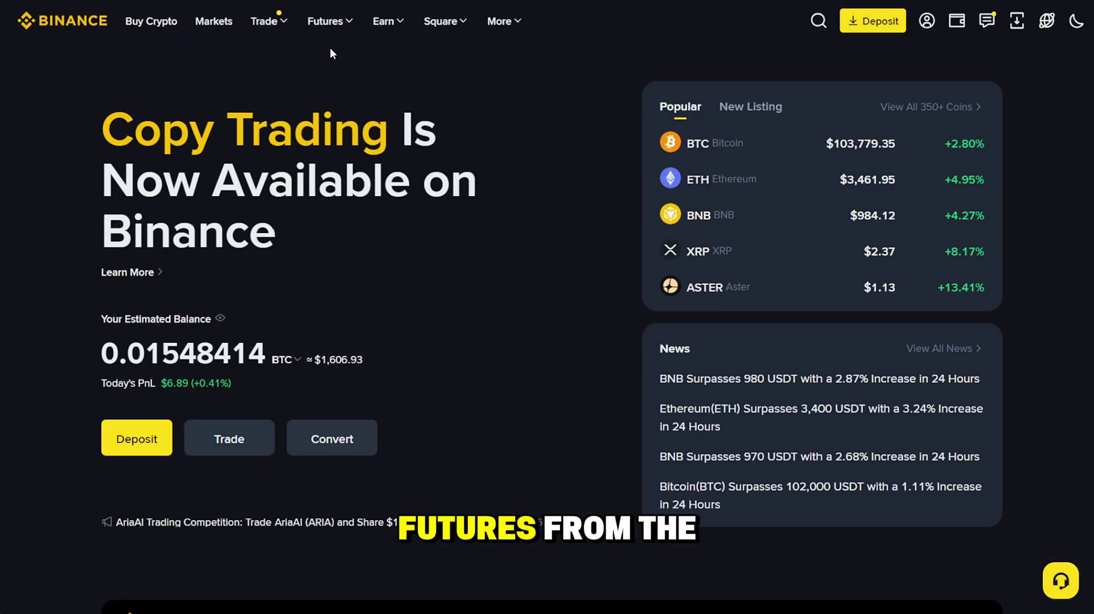
Go to the USDⓈ-M Futures BTCUSDC page and check the empty Positions area.
mouse_move(327, 23)
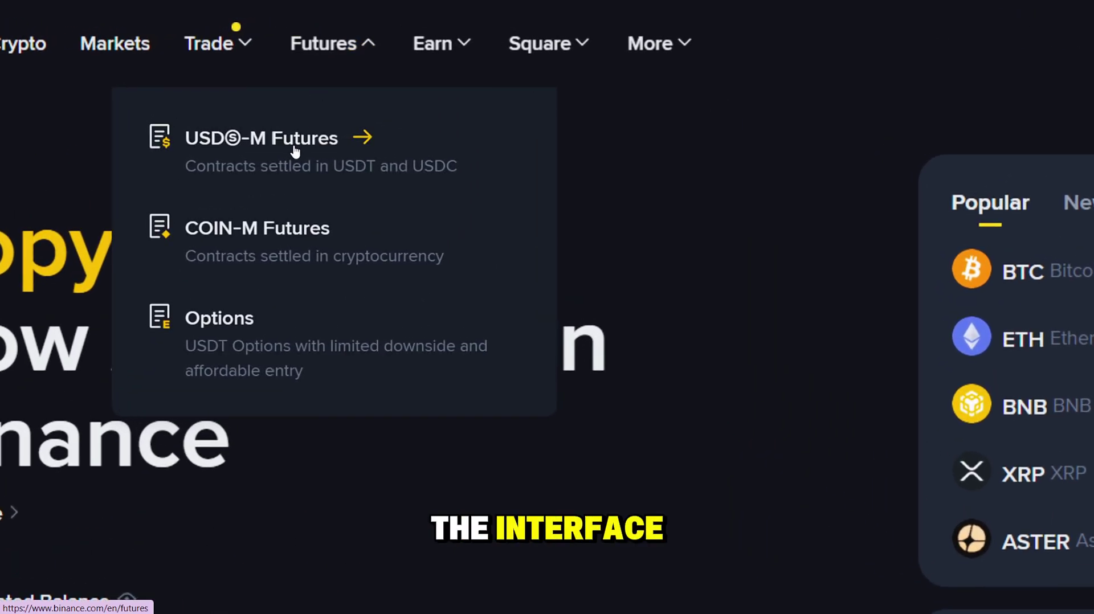
left_click(294, 150)
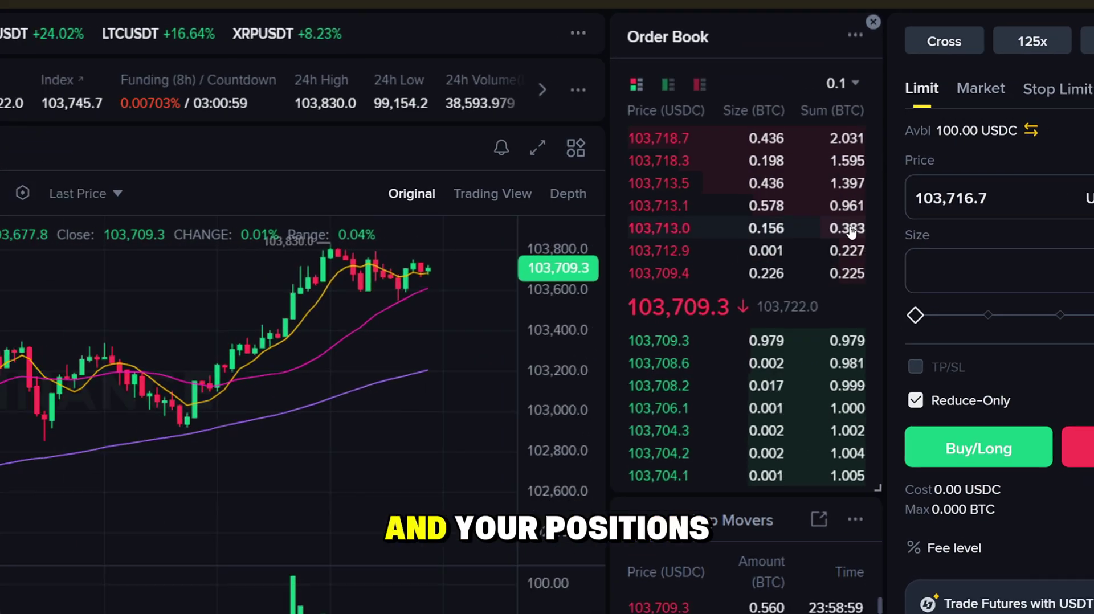
scroll(543, 386, "down", 1)
scroll(94, 421, "down", 5)
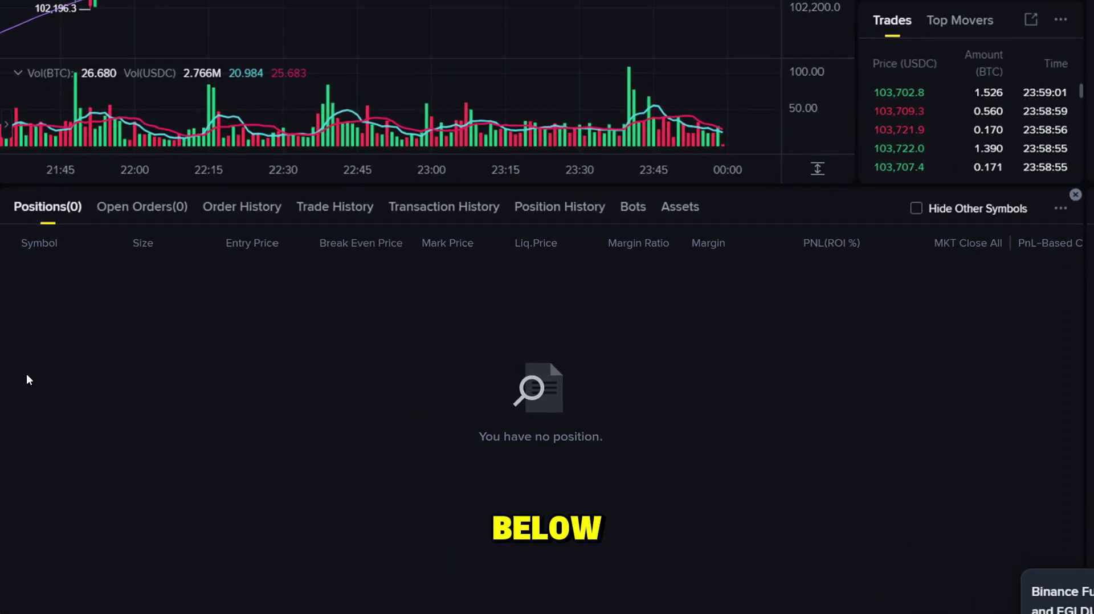
scroll(916, 256, "up", 5)
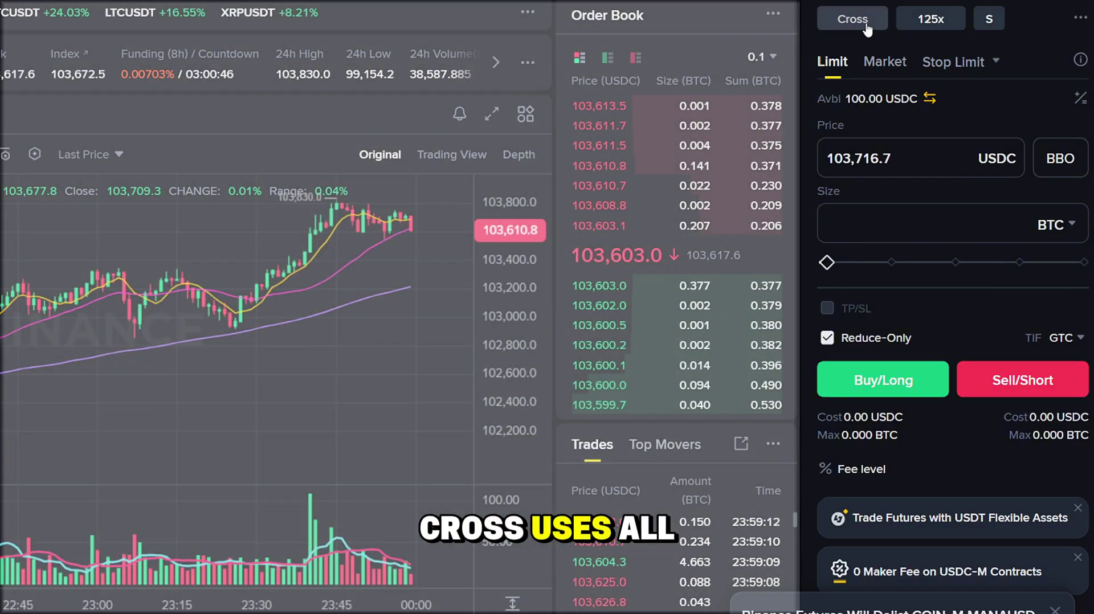
Change the BTCUSDC margin mode from Cross to Isolated and confirm.
left_click(867, 23)
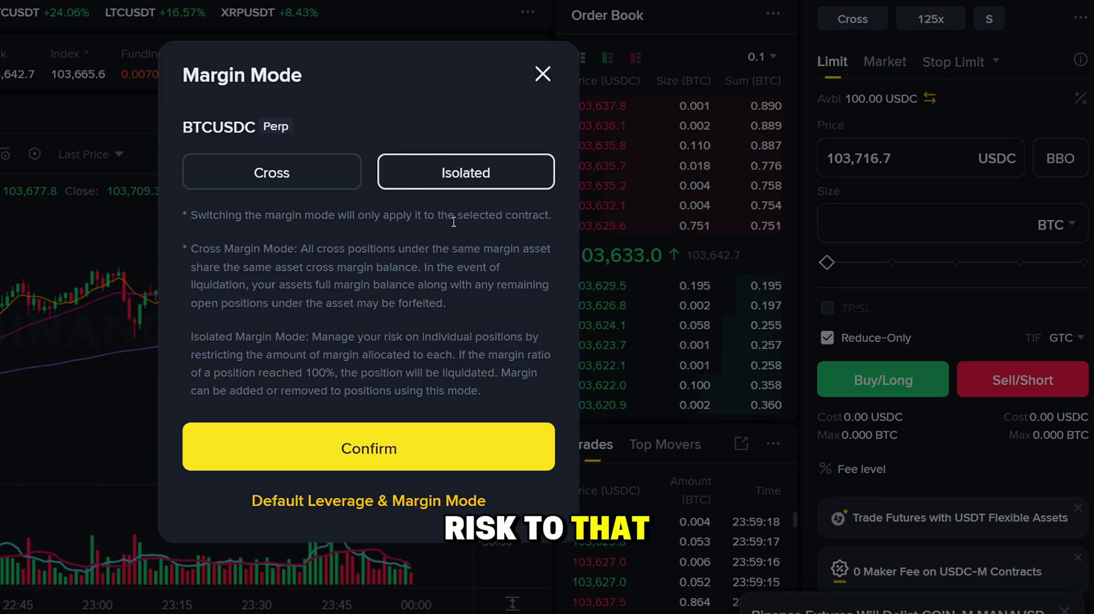
left_click(376, 460)
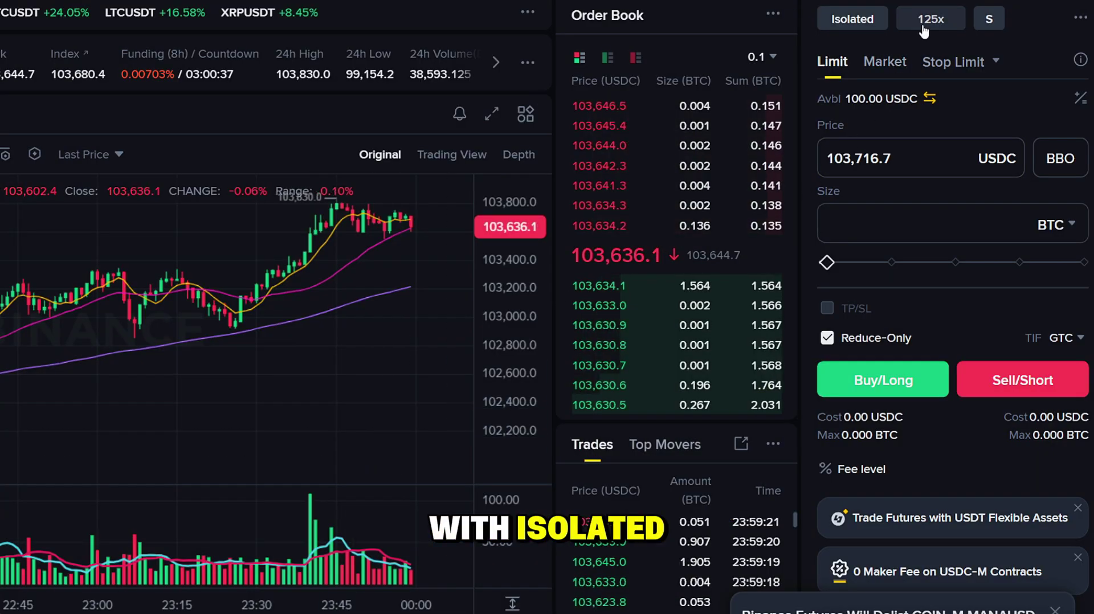
Lower the BTCUSDC leverage from 125x to 5x and confirm it.
left_click(924, 31)
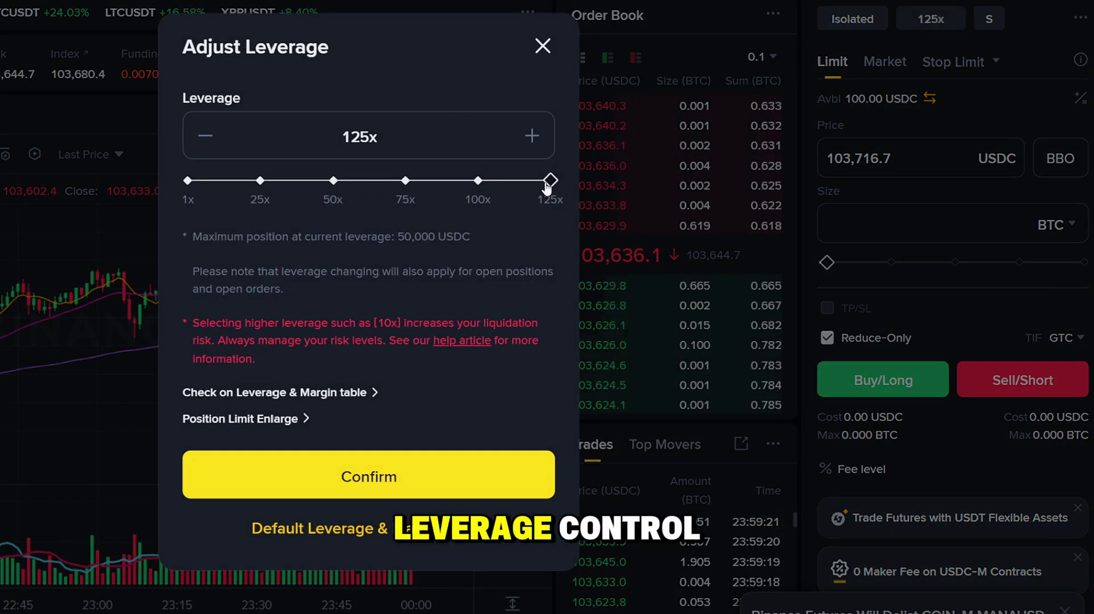
mouse_move(198, 188)
left_mouse_down()
mouse_move(189, 191)
mouse_move(198, 192)
left_mouse_up()
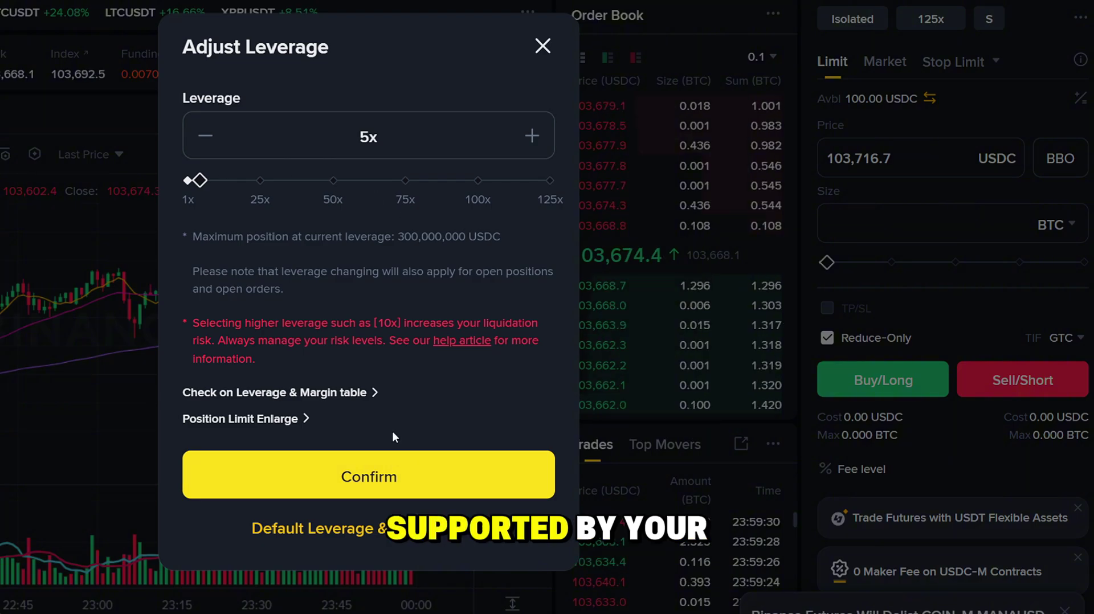
left_click(368, 472)
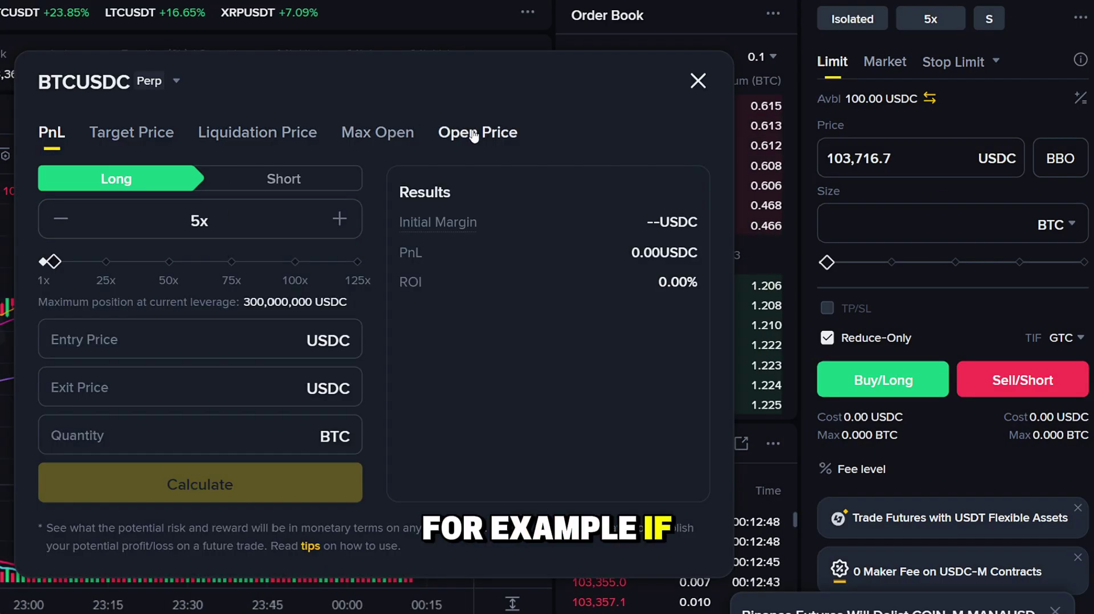
Calculate the max open size at 20x using the last price, then view the liquidation price.
left_click(473, 135)
left_click(396, 134)
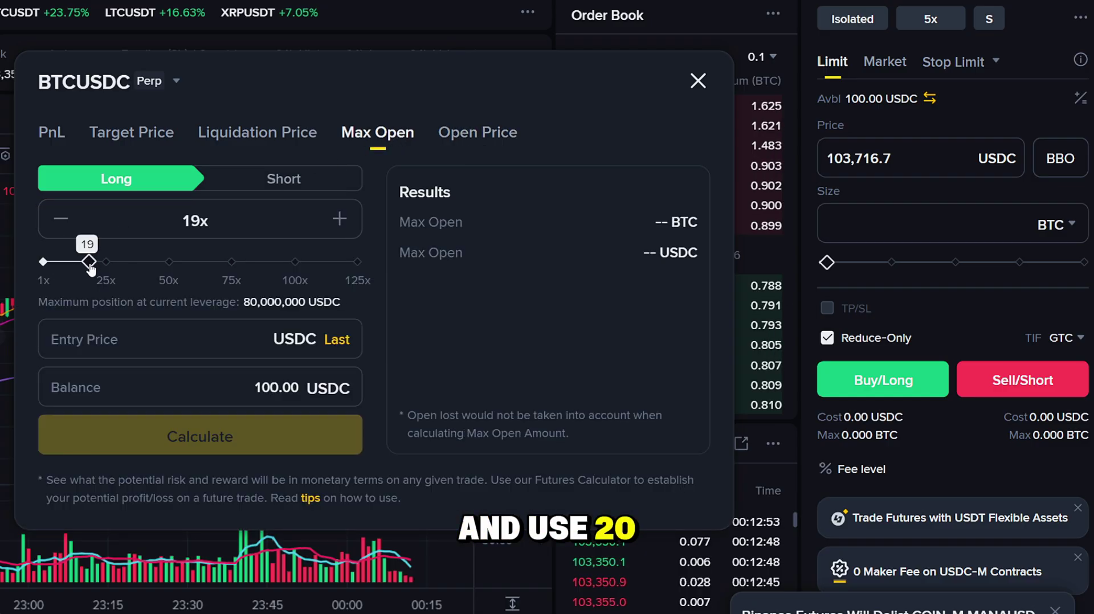
left_click(336, 340)
left_click(302, 430)
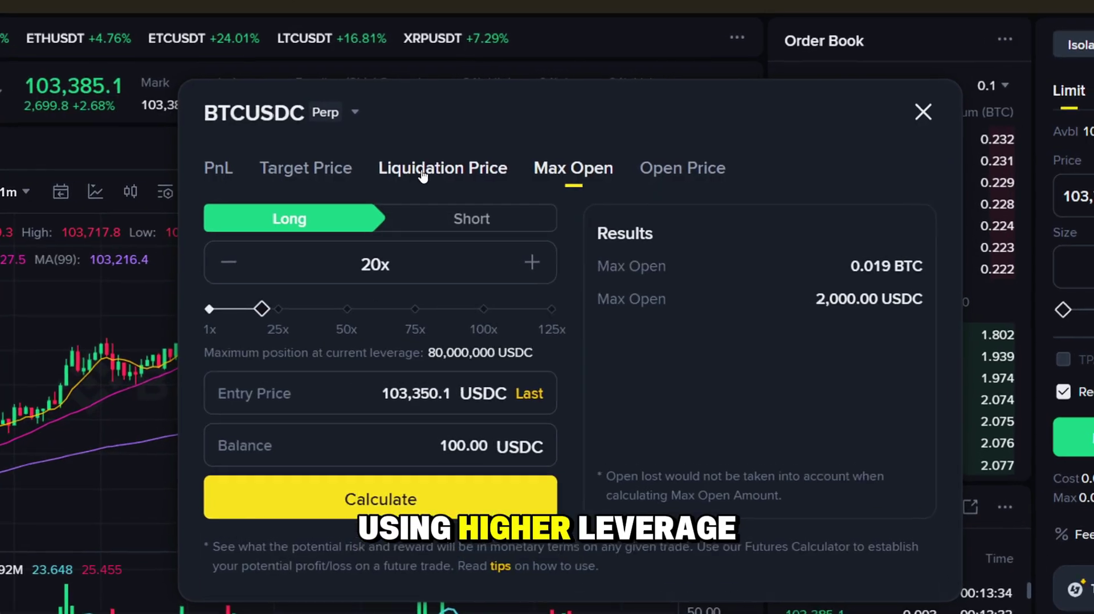
left_click(422, 171)
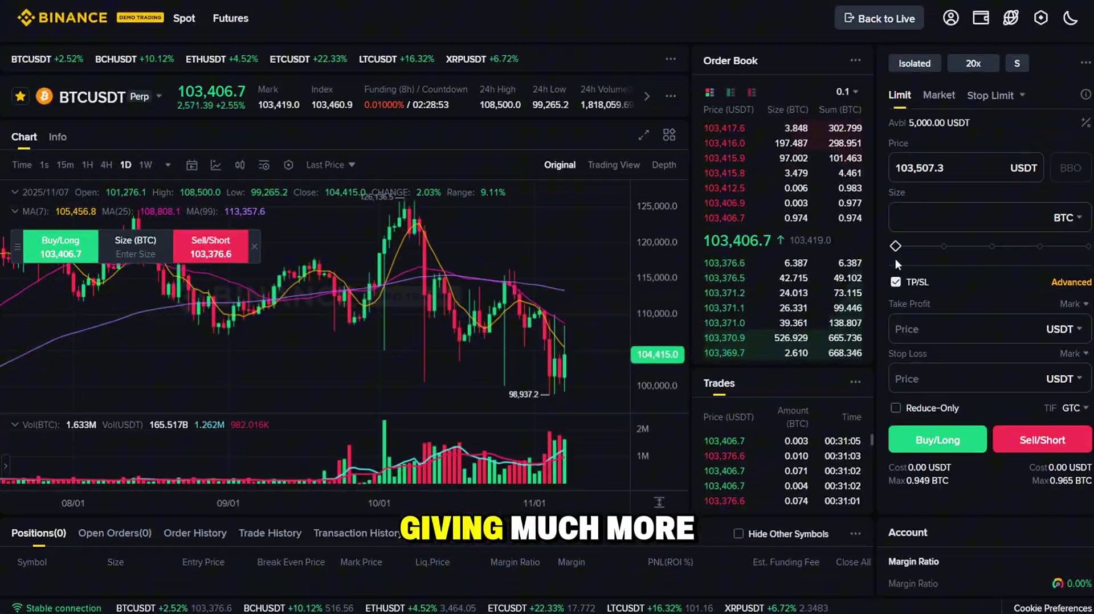
Enter a 101,000 stop loss on BTCUSDT and set the order size to 1%.
left_click(1006, 371)
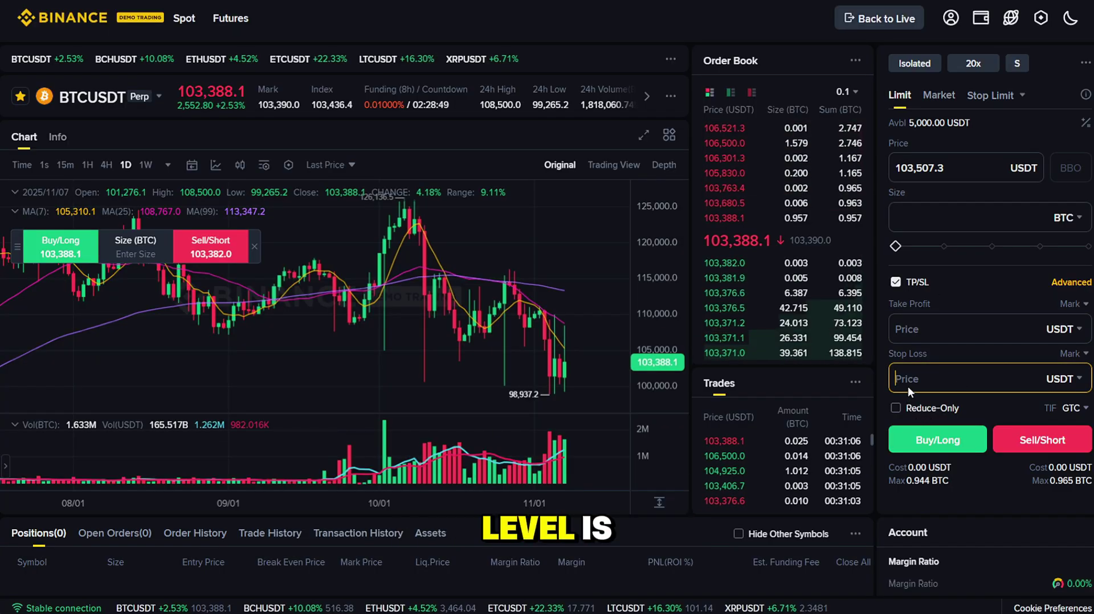
type("10")
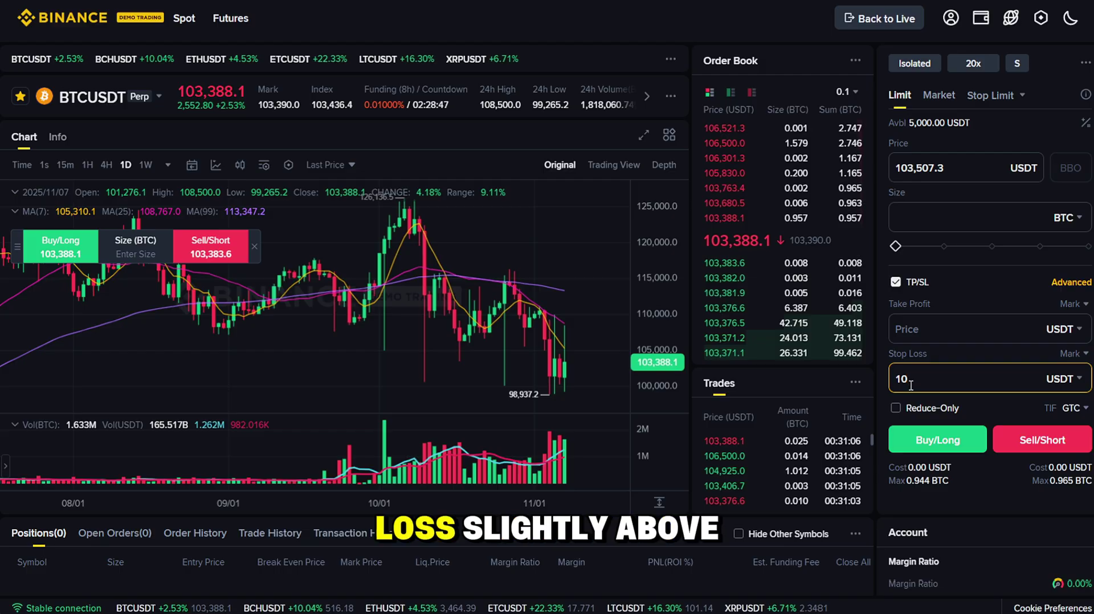
type(",100")
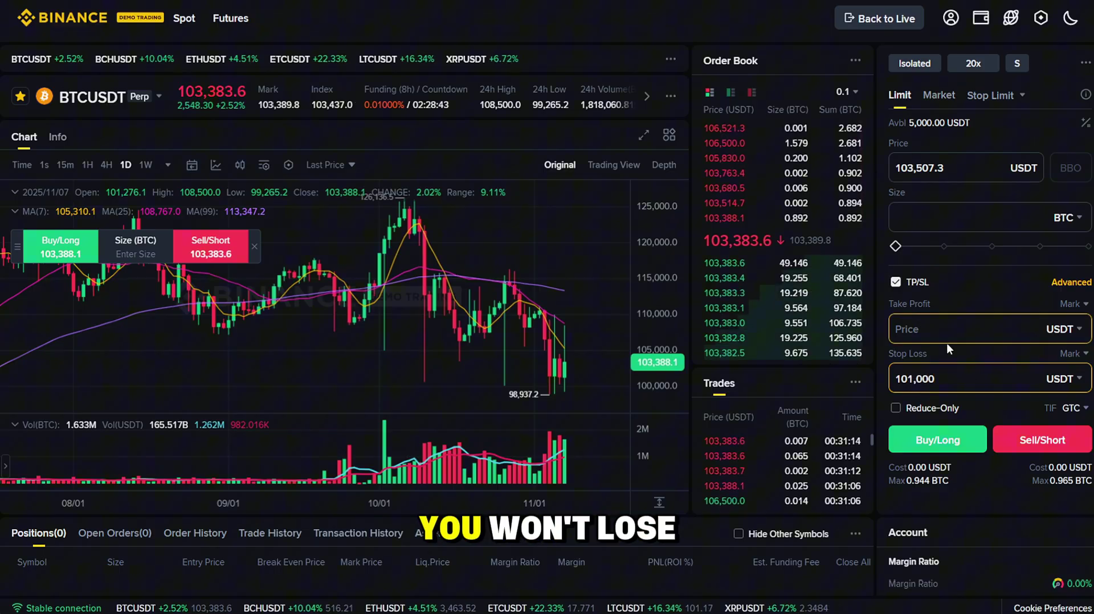
left_click(898, 249)
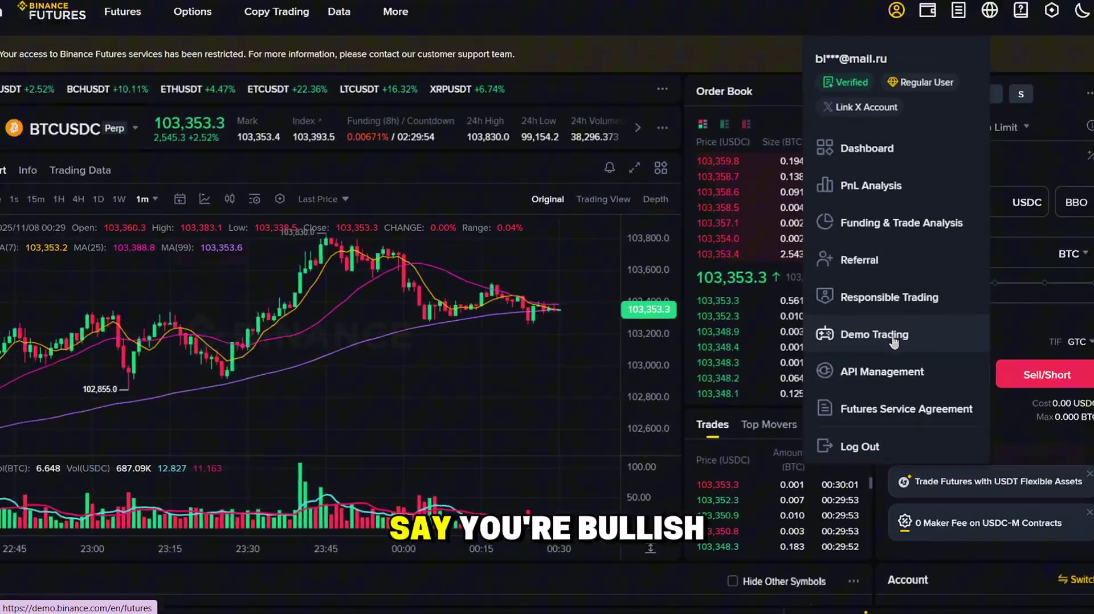
Switch to Demo Trading and select the ETHUSDT perpetual.
left_click(898, 335)
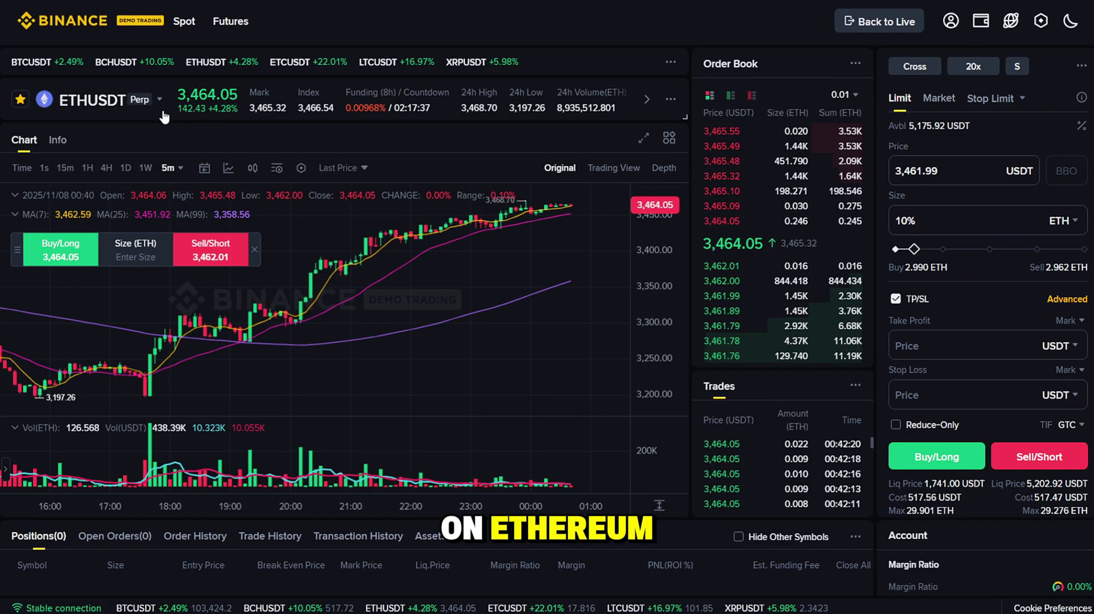
left_click(160, 101)
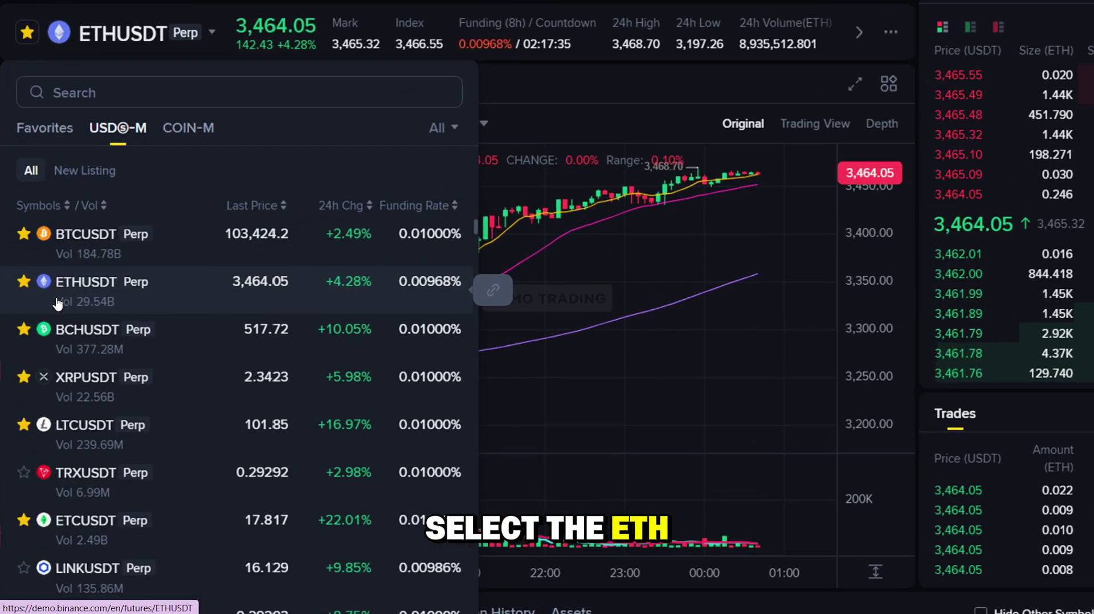
left_click(58, 308)
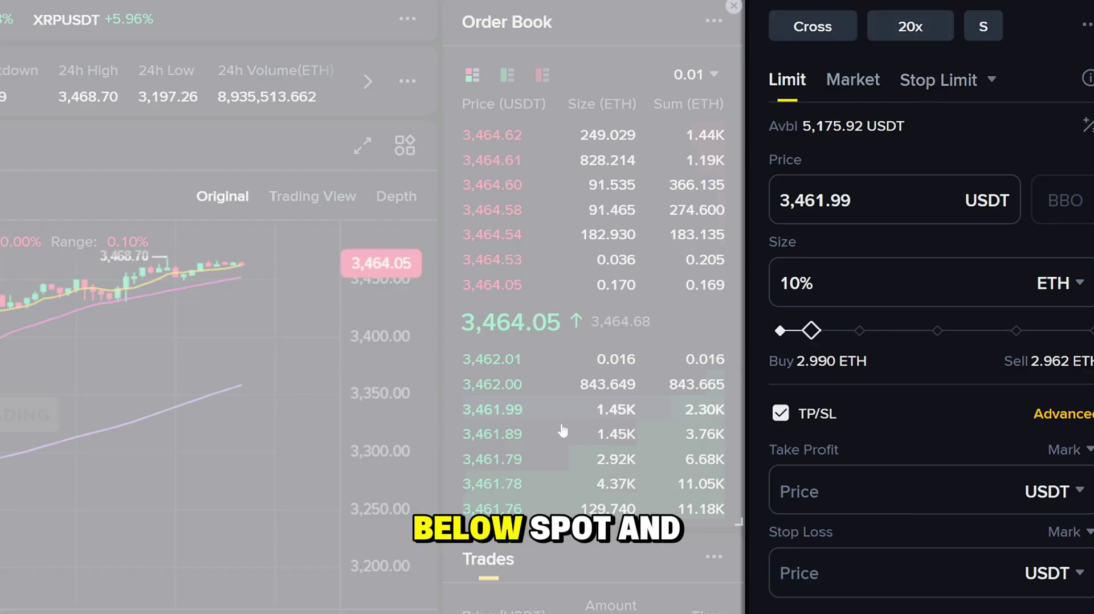
Set the stop loss to -10% ROI and place the 10%-size ETHUSDT long order.
scroll(541, 428, "down", 1)
scroll(875, 391, "up", 1)
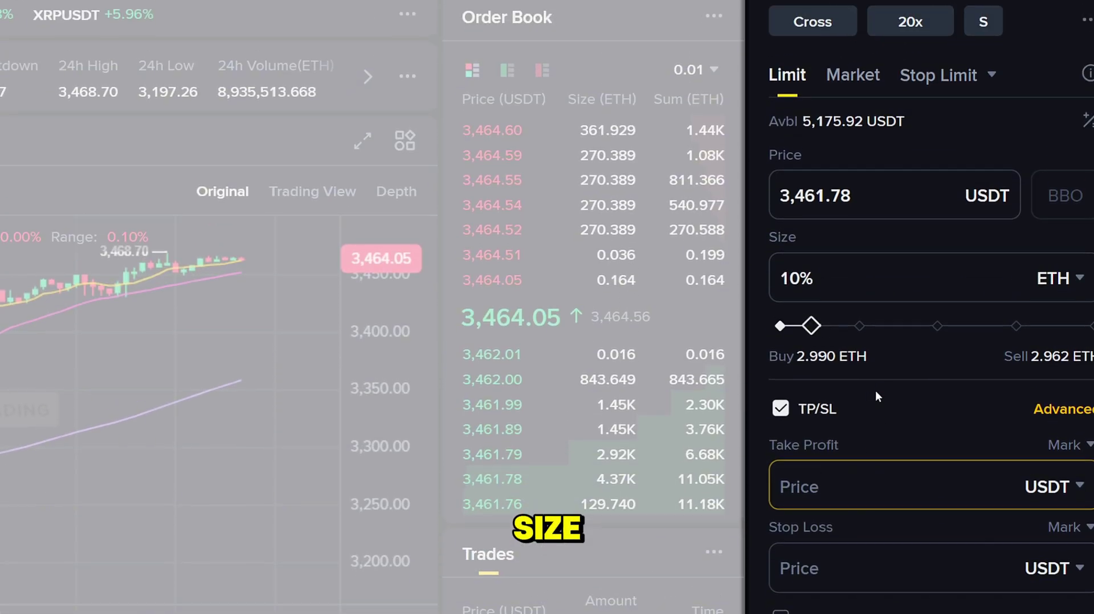
scroll(927, 376, "down", 5)
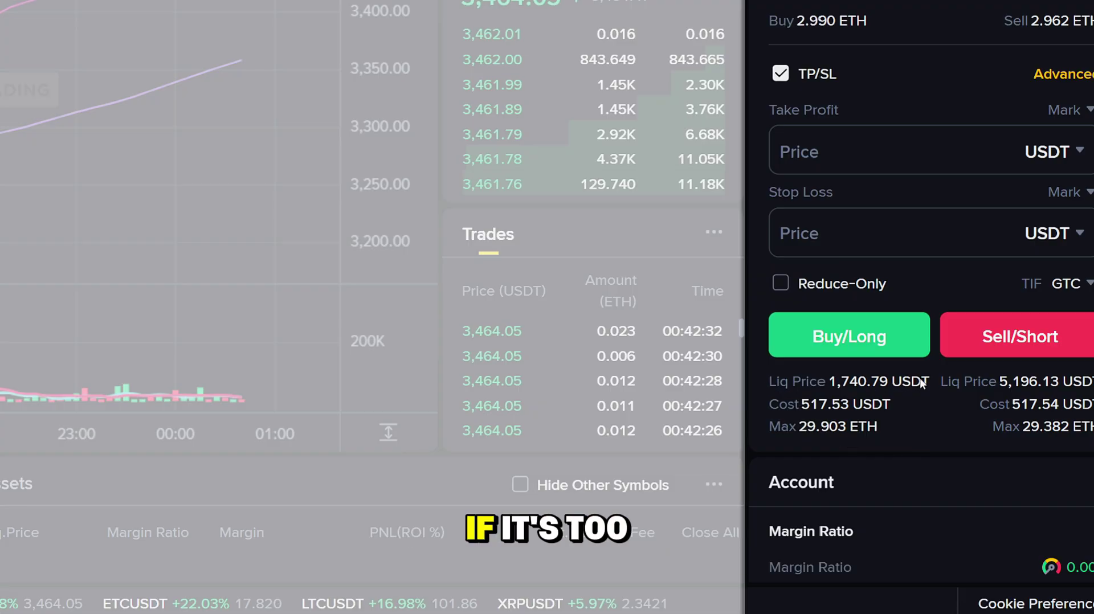
scroll(962, 411, "up", 2)
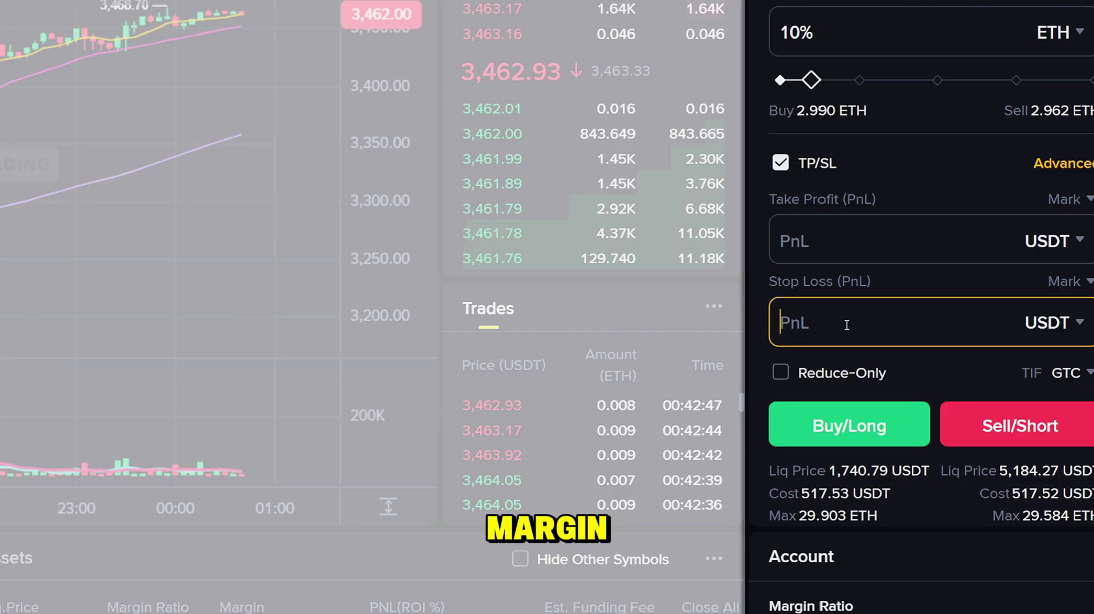
left_click(1071, 329)
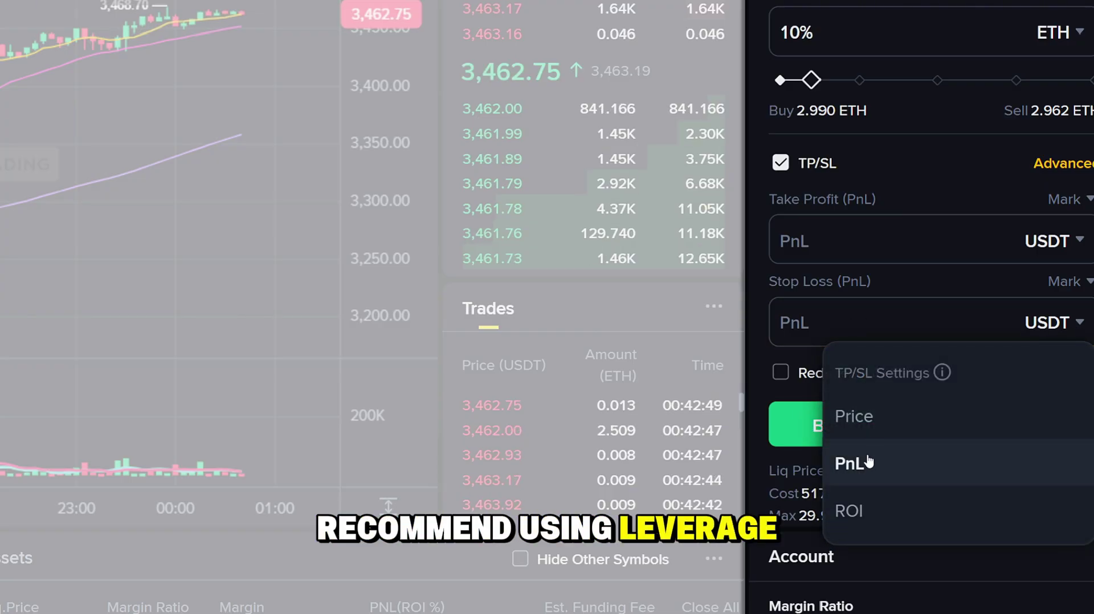
left_click(856, 512)
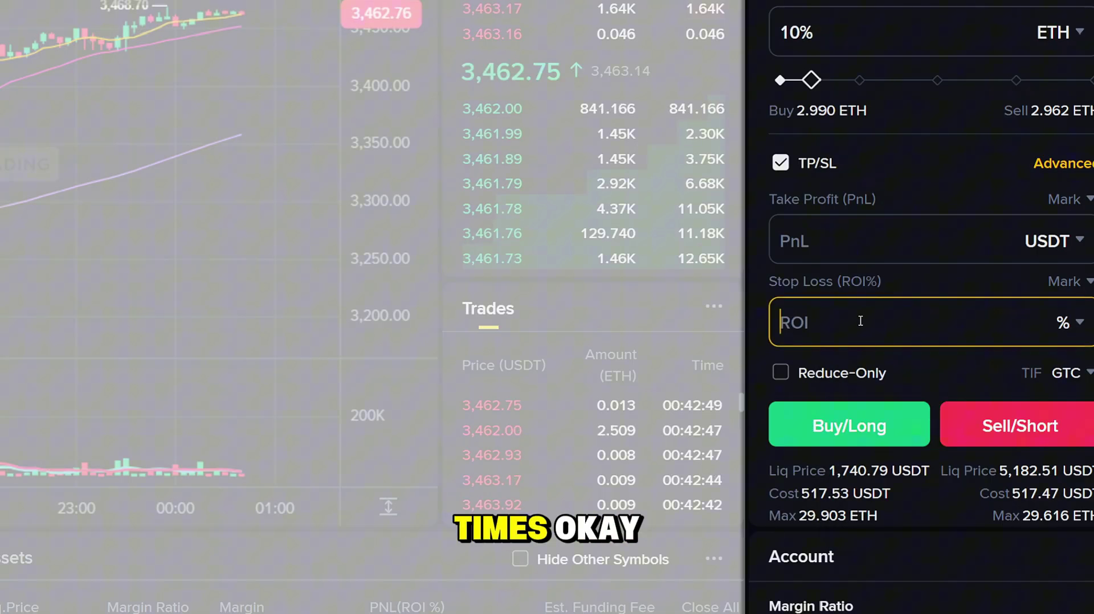
type("-10")
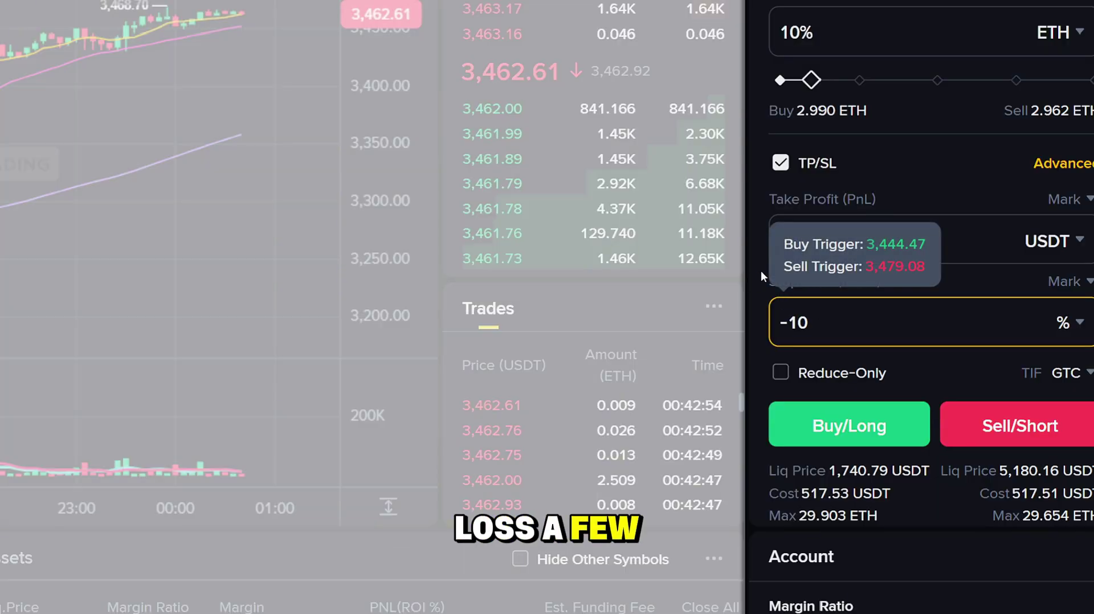
left_click(761, 271)
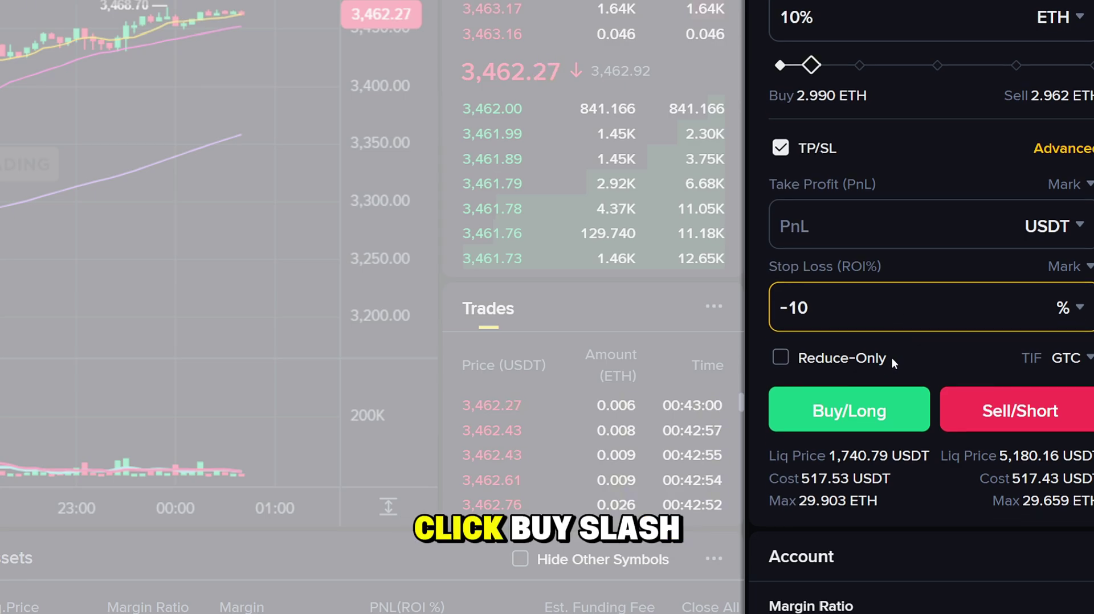
left_click(845, 423)
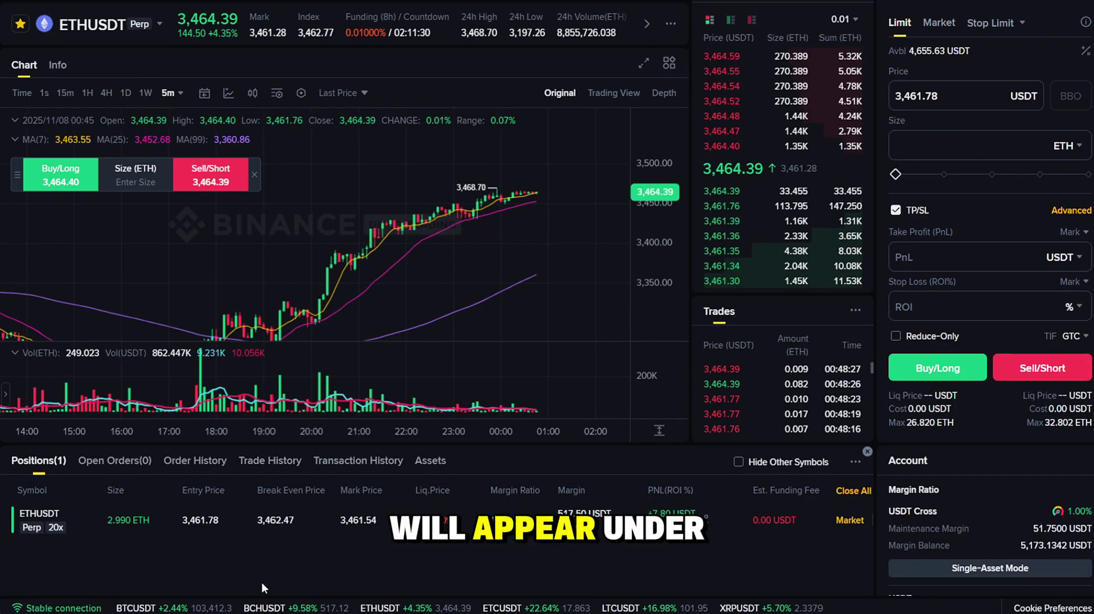
Scroll to the 2.990 ETH ETHUSDT position row and across to its close and TP/SL columns.
scroll(141, 418, "down", 4)
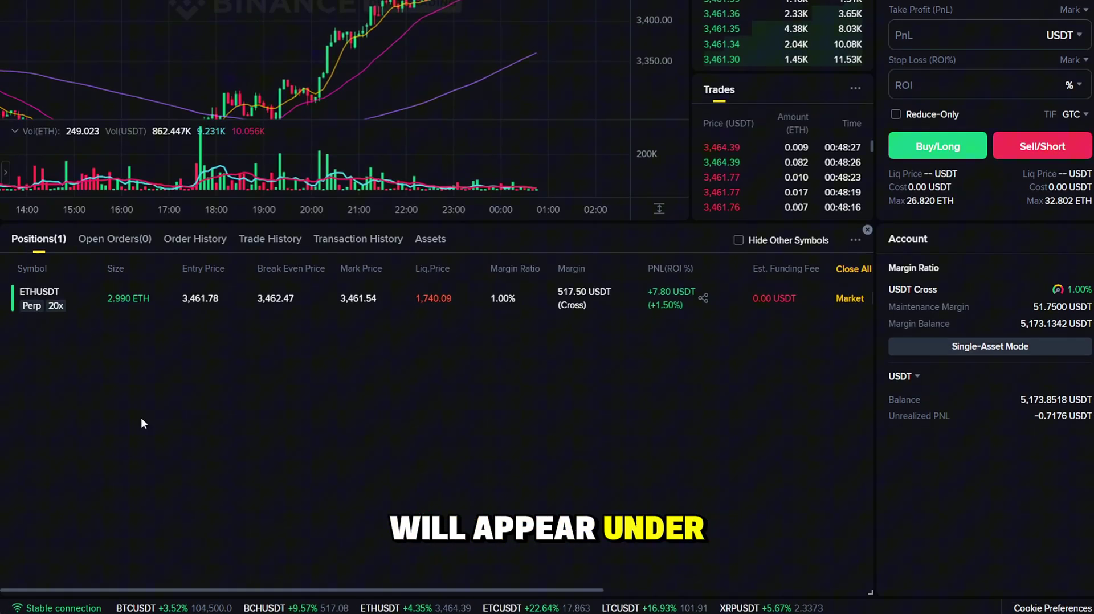
left_click_drag(697, 348, 137, 338)
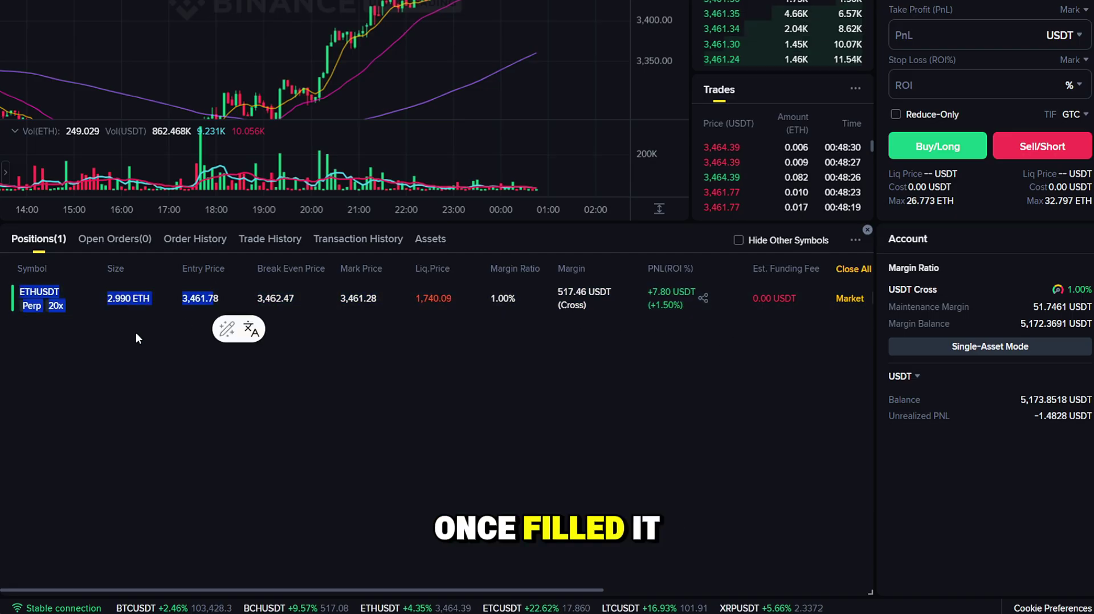
left_click(60, 332)
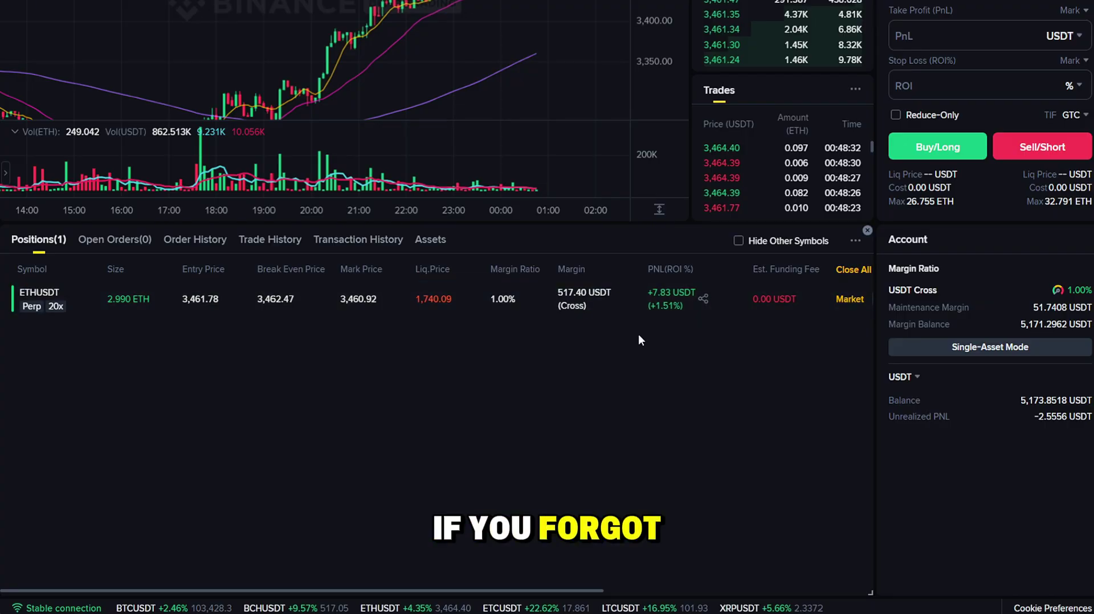
scroll(695, 291, "right", 6)
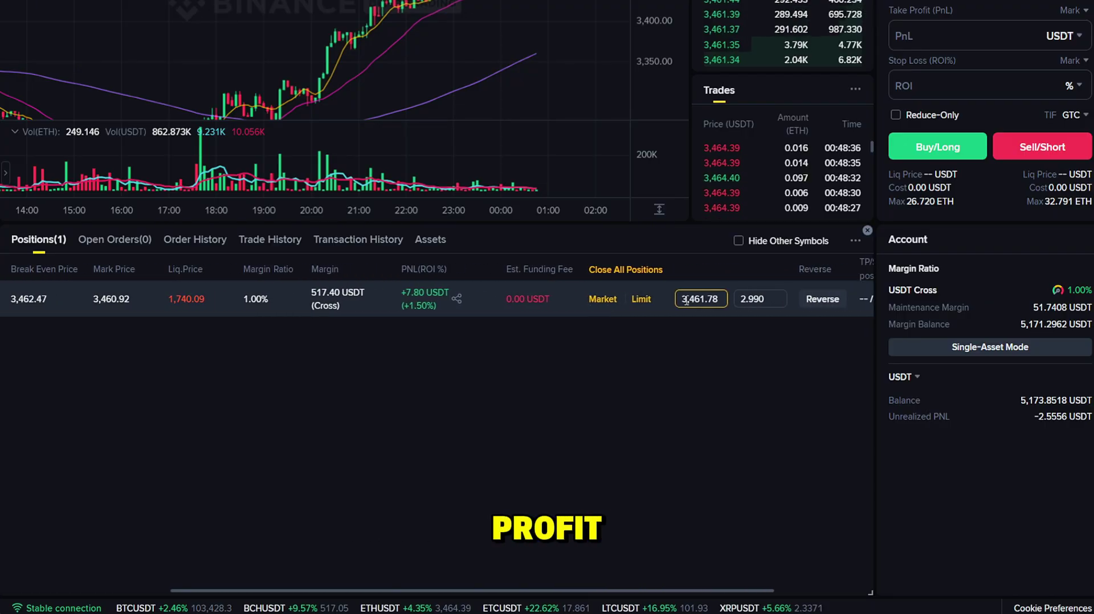
Set a 3,463.45 take profit and 3,444.47 stop loss on the whole ETHUSDT position.
left_click(748, 298)
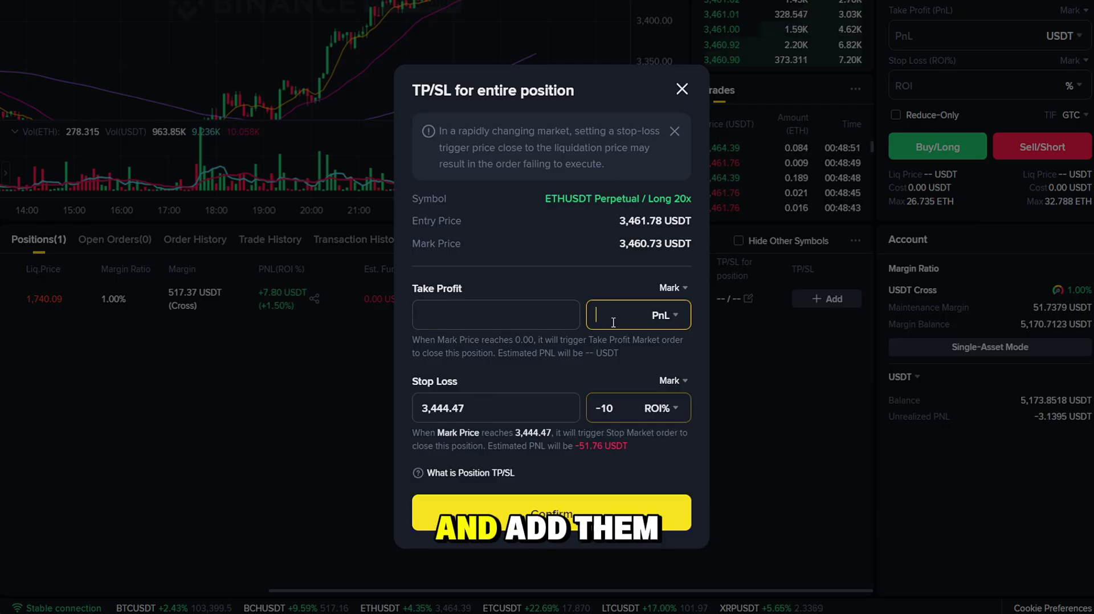
left_click(605, 512)
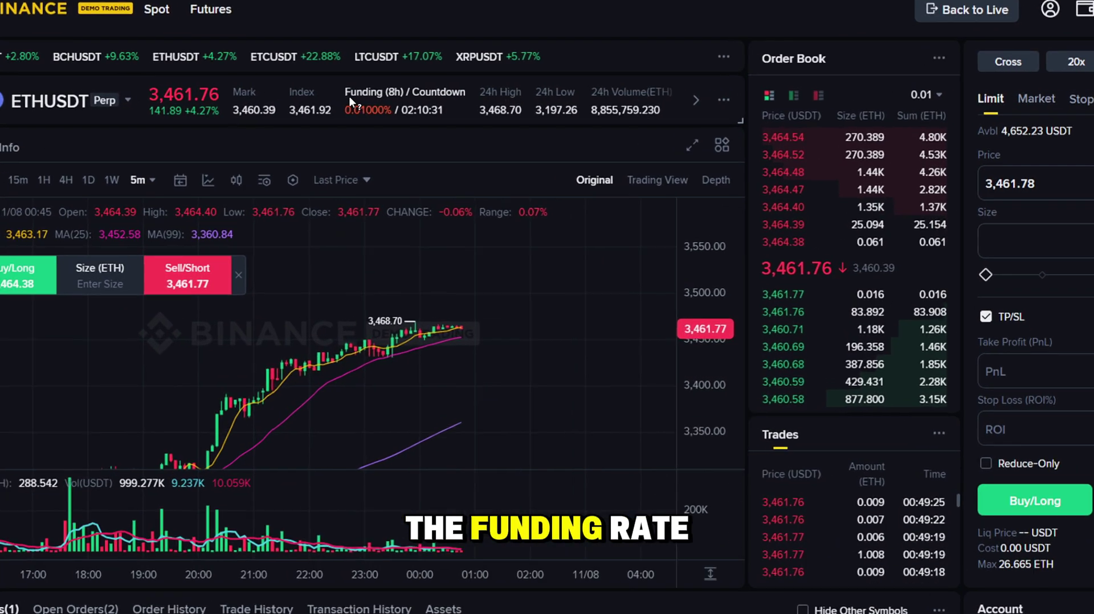
mouse_move(419, 92)
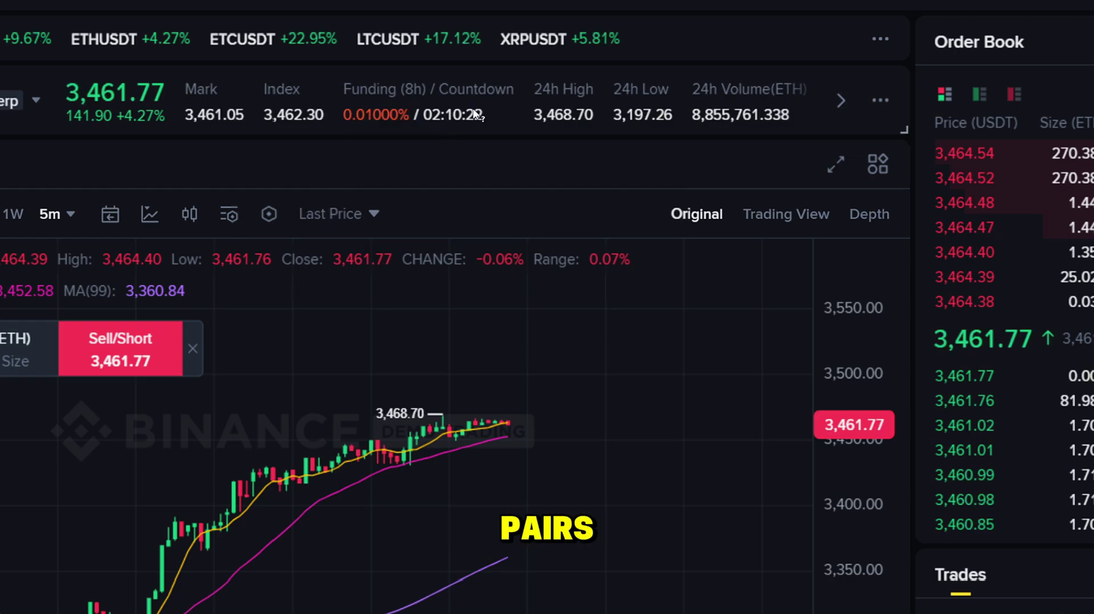
Close the ETHUSDT long with a limit close at 3,461.78 from the Positions panel.
scroll(692, 524, "down", 5)
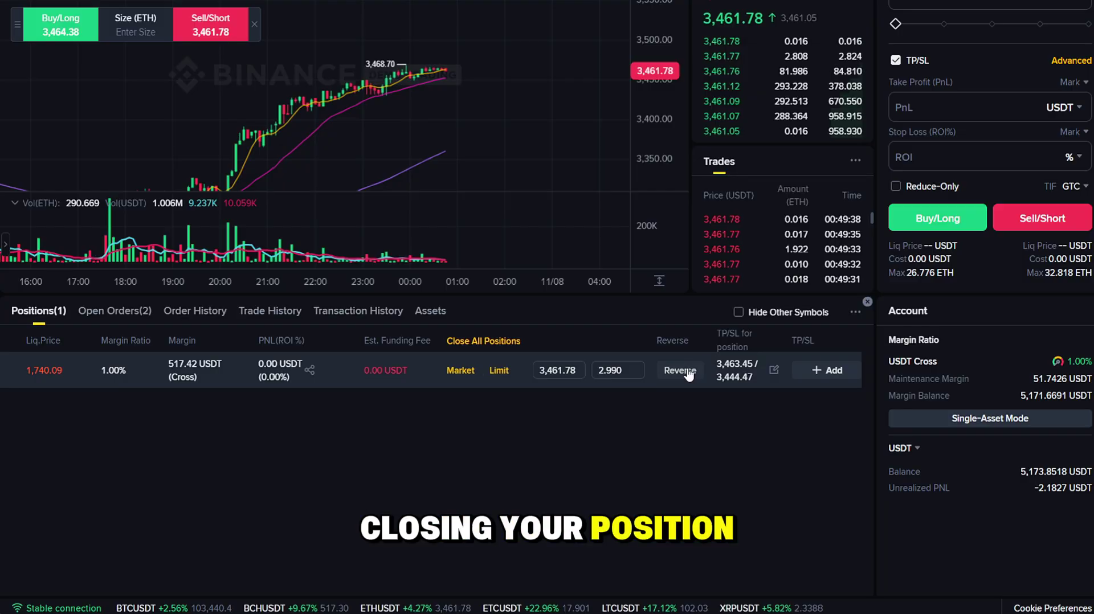
scroll(689, 373, "left", 3)
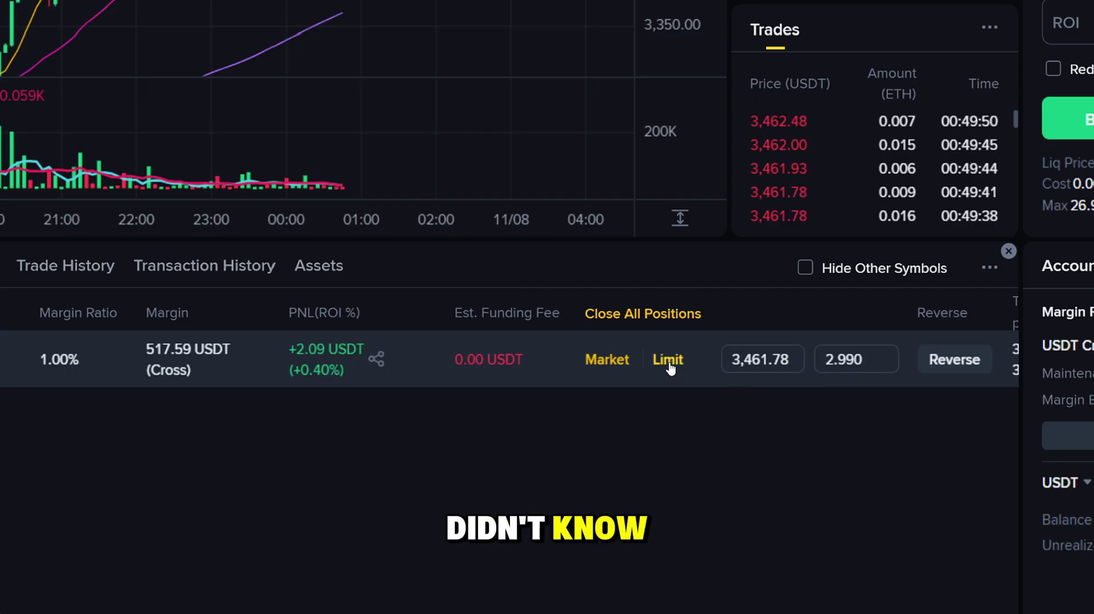
left_click(669, 361)
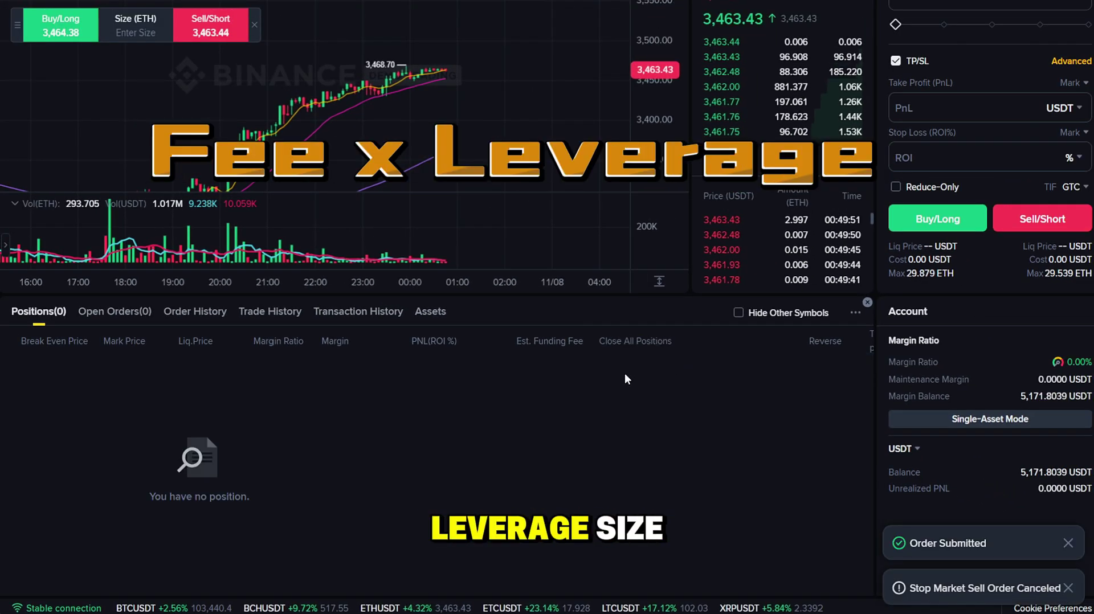
Show the USDⓈ-M Futures fee table and highlight the 0.0200% Regular User USDT maker rate.
scroll(625, 374, "up", 4)
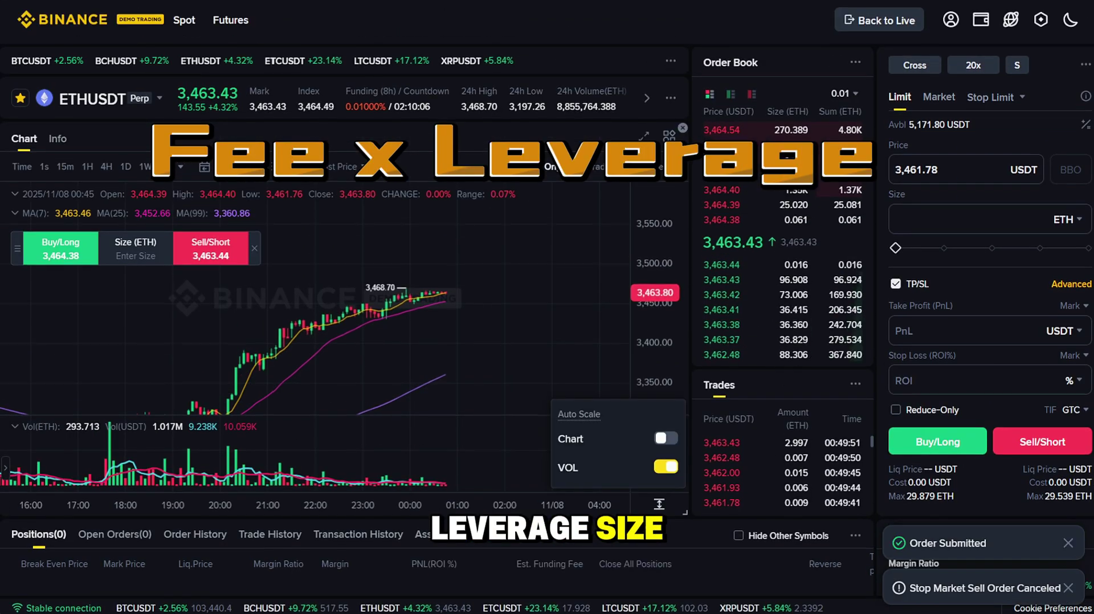
scroll(498, 306, "up", 3)
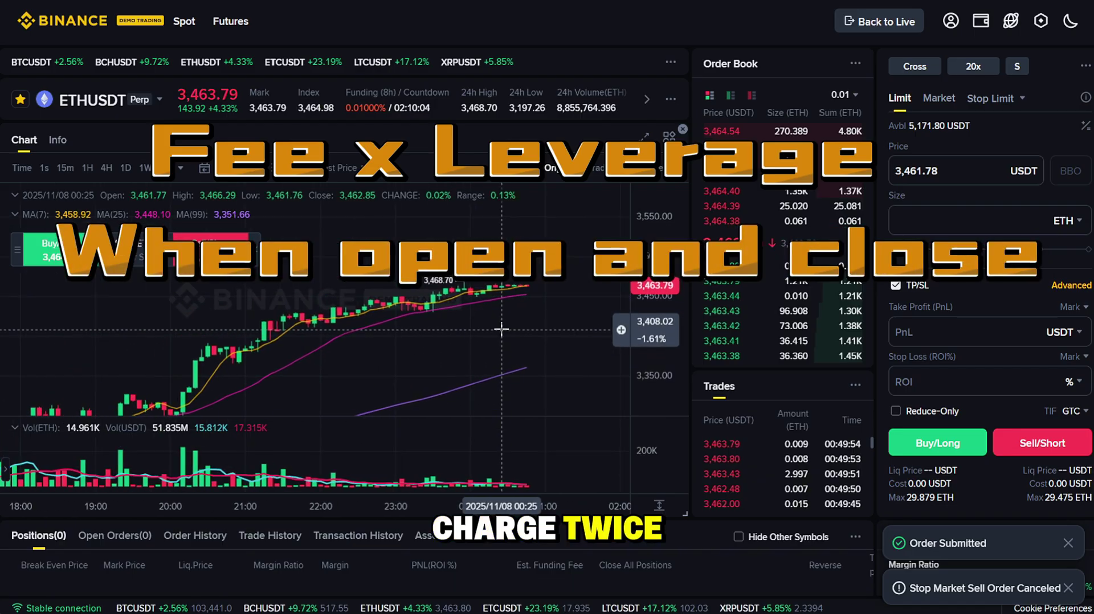
left_click_drag(437, 315, 505, 340)
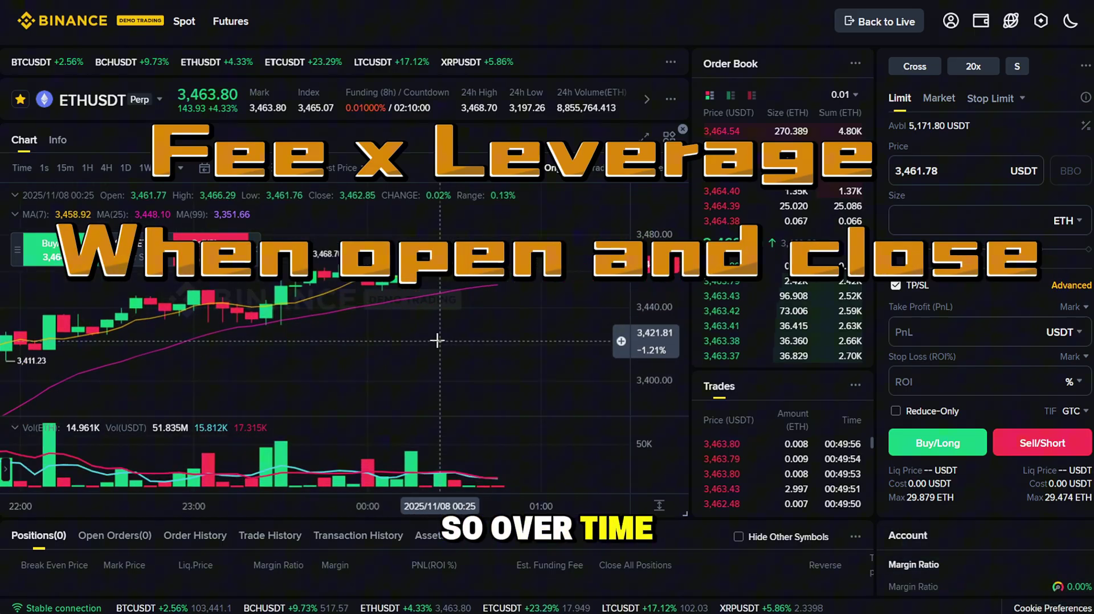
scroll(478, 328, "up", 2)
scroll(598, 285, "down", 2)
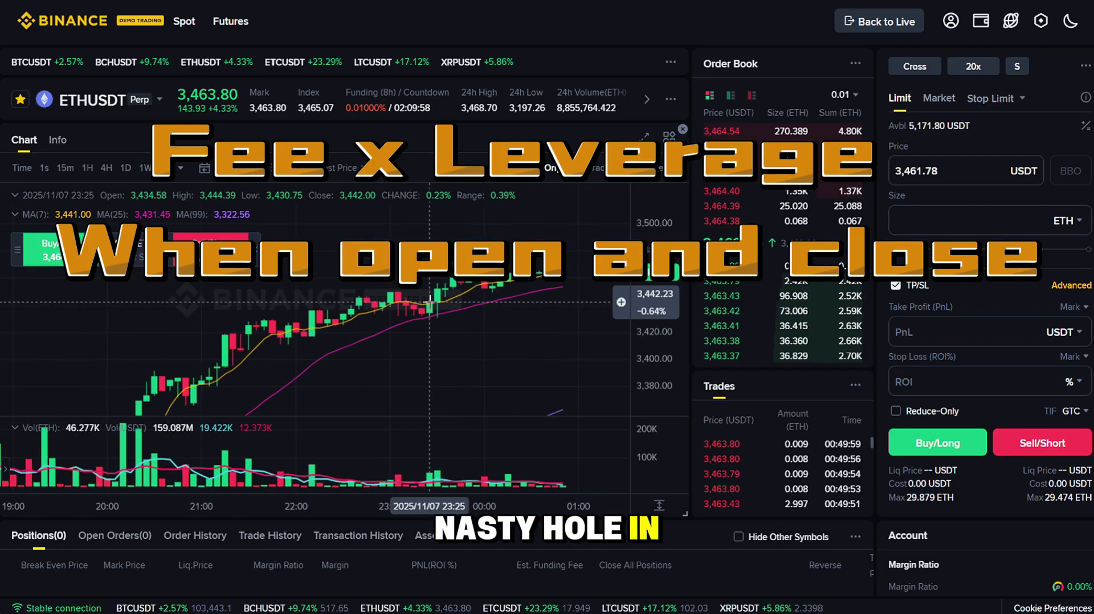
scroll(610, 288, "up", 3)
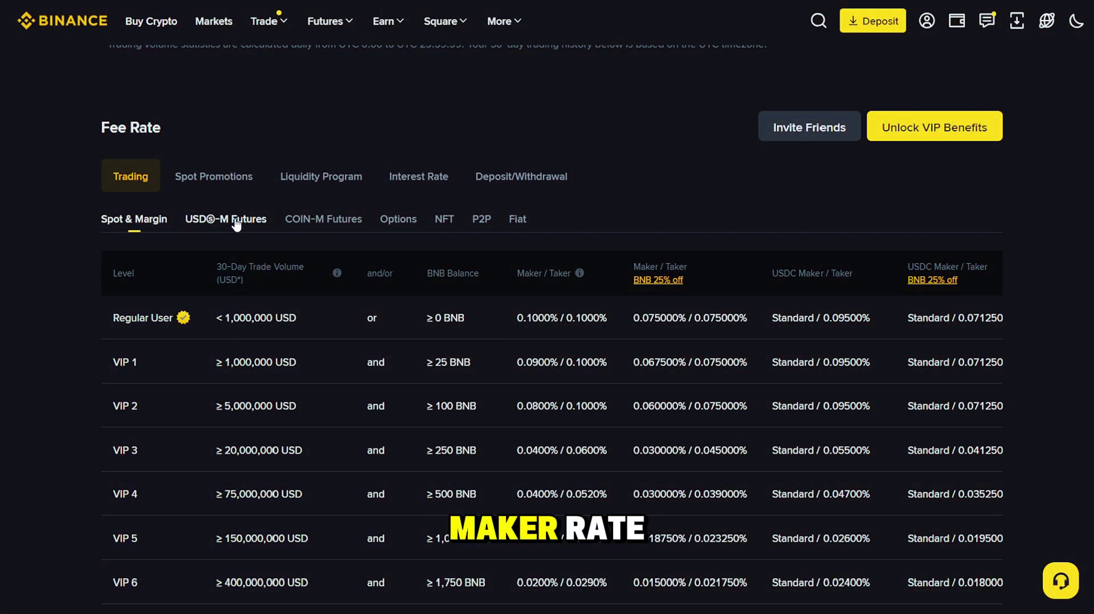
left_click(236, 223)
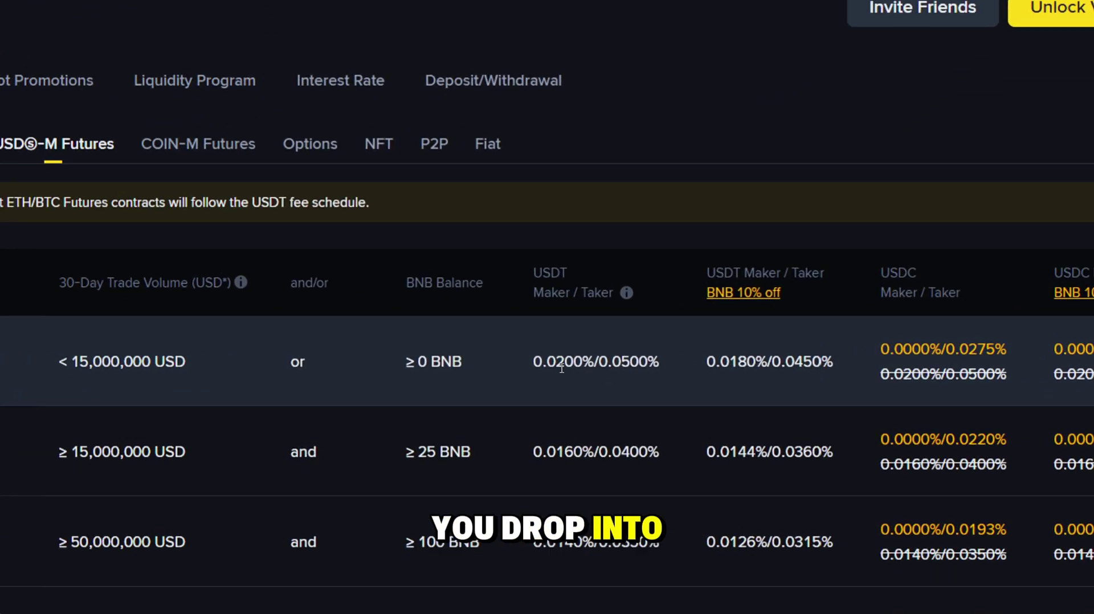
left_click_drag(545, 366, 599, 357)
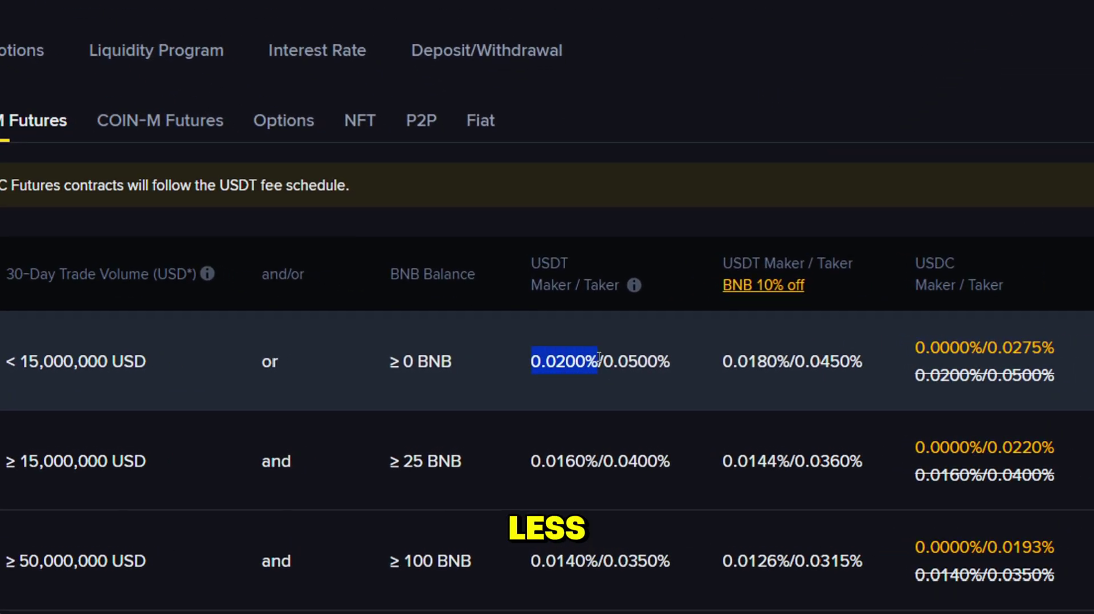